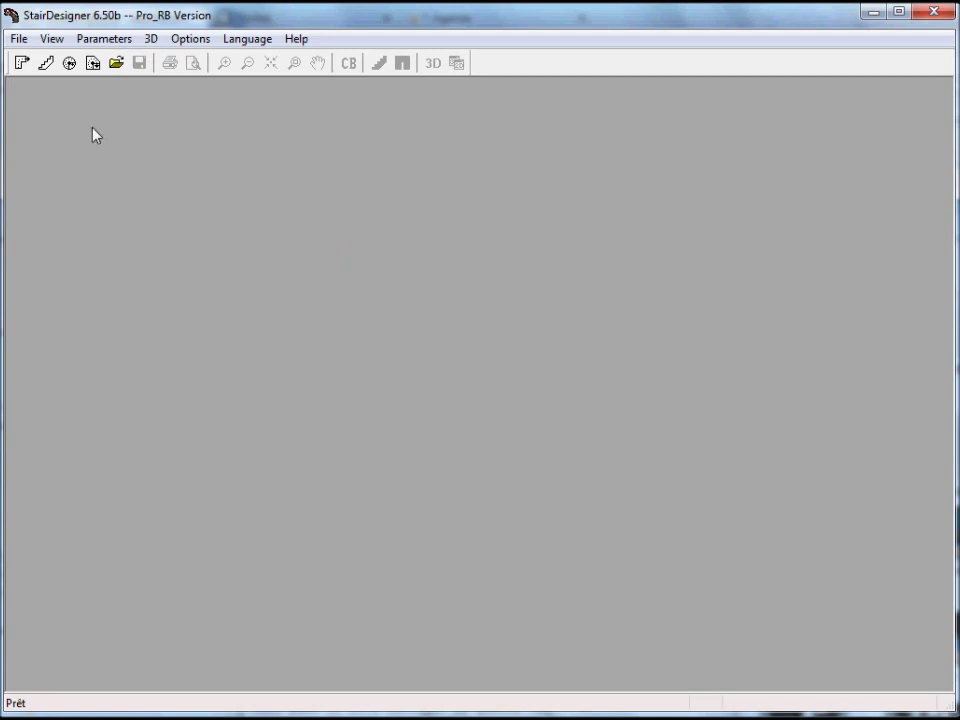
# - Start a new stair design with flight 1 at 2000 mm long and 800 mm wide
pyautogui.click(21, 63)
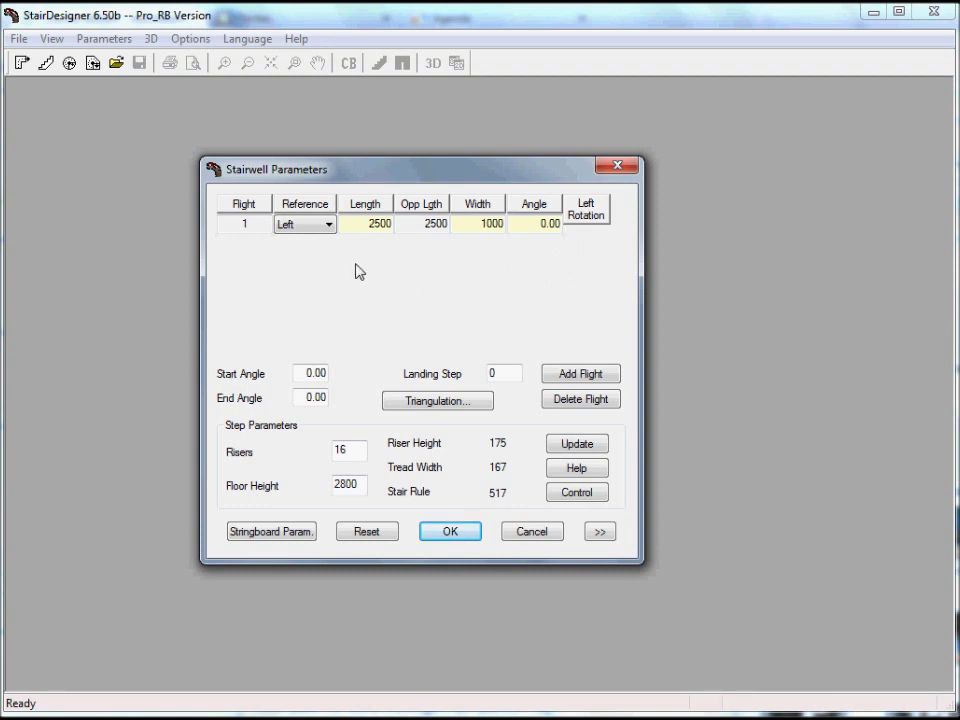
pyautogui.click(372, 223)
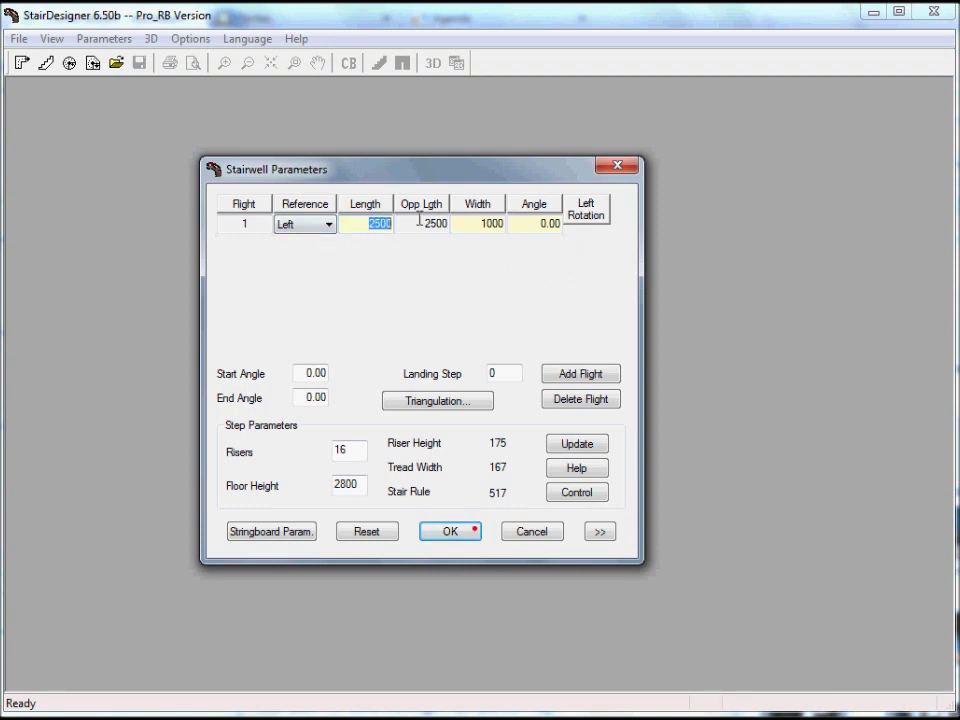
pyautogui.write('2000')
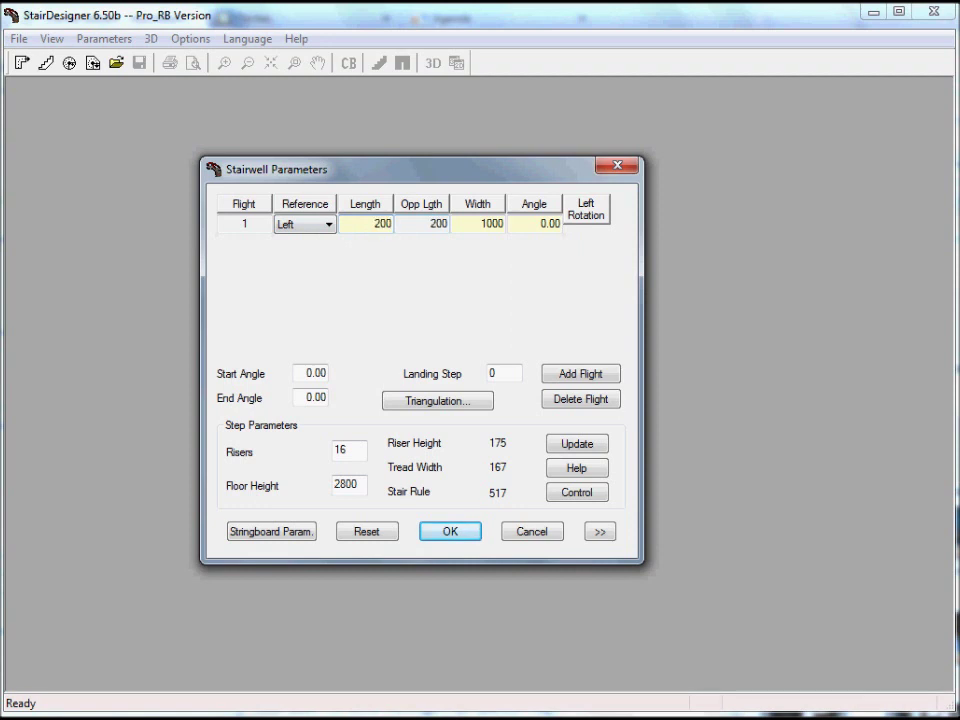
pyautogui.click(476, 223)
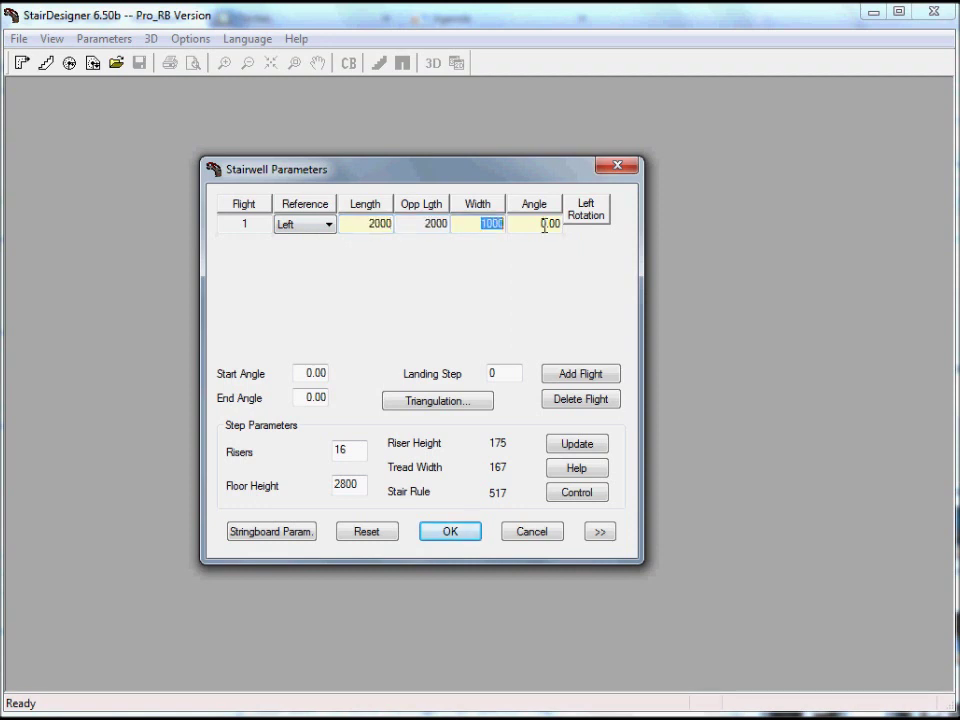
pyautogui.write('800')
# - Add a second flight turned 90°, set the floor height to 2950, and recalculate
pyautogui.click(576, 376)
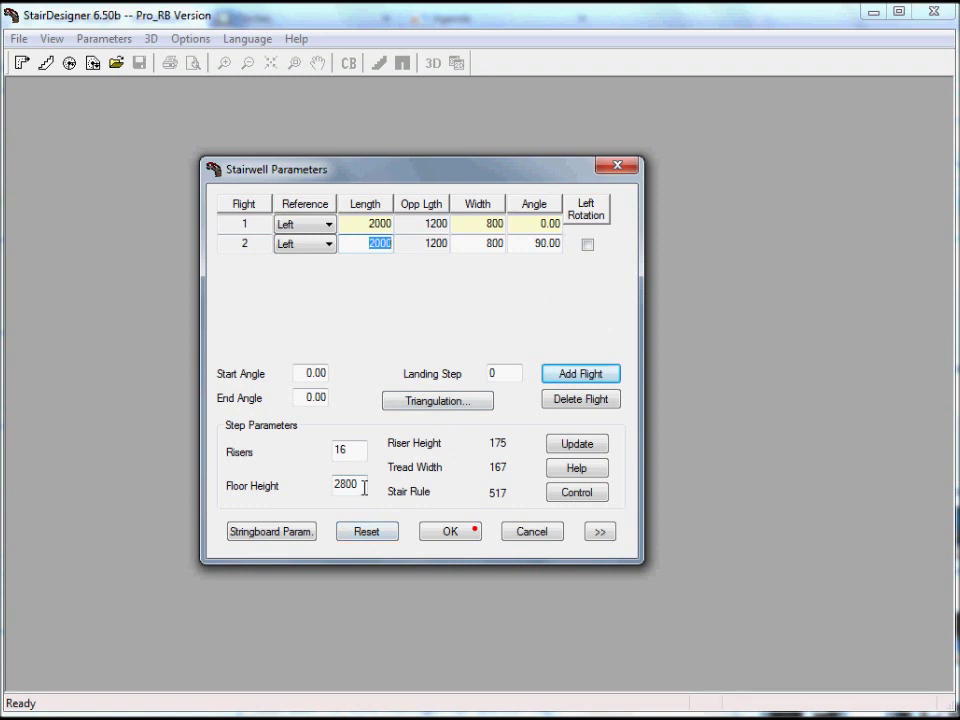
pyautogui.moveTo(364, 488); pyautogui.dragTo(311, 485)
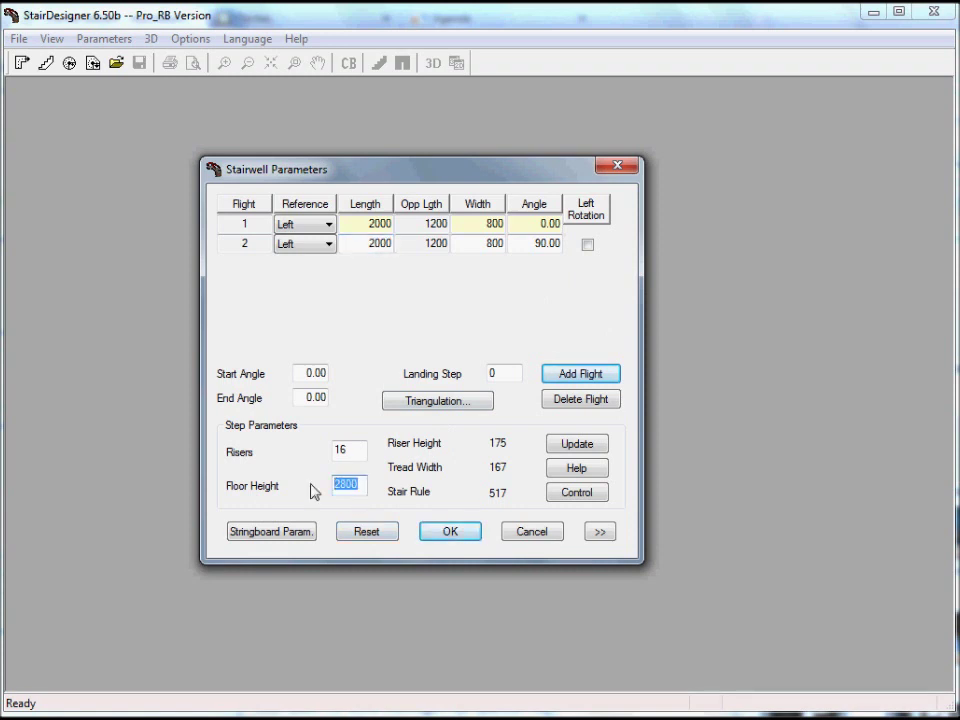
pyautogui.write('2950')
pyautogui.click(590, 450)
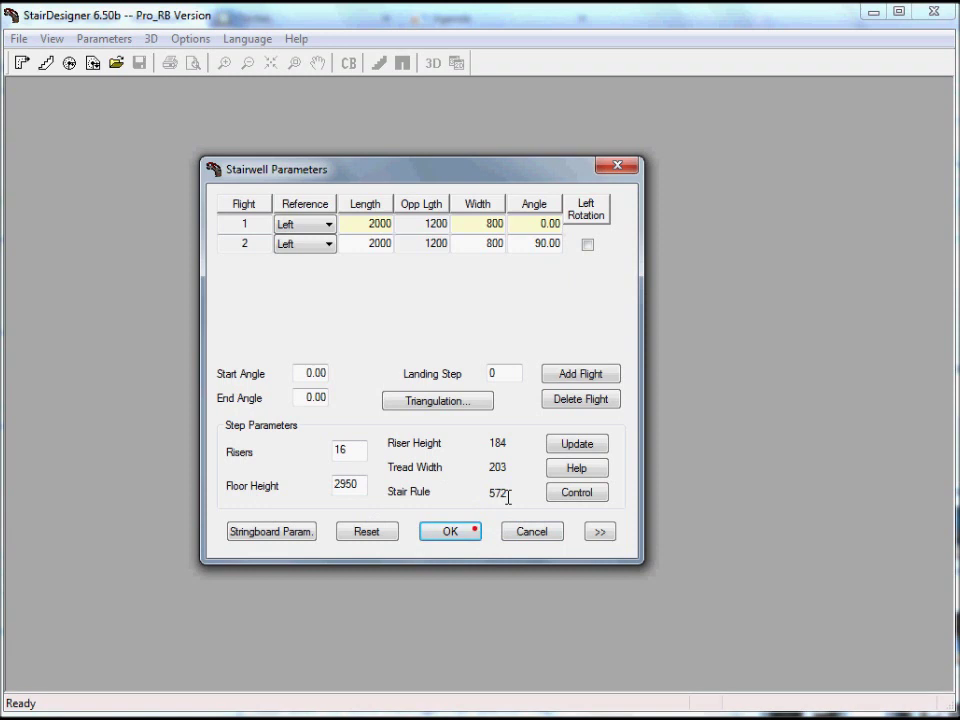
# - Review the allowed min/max step dimensions in Control and close it without changes
pyautogui.click(579, 496)
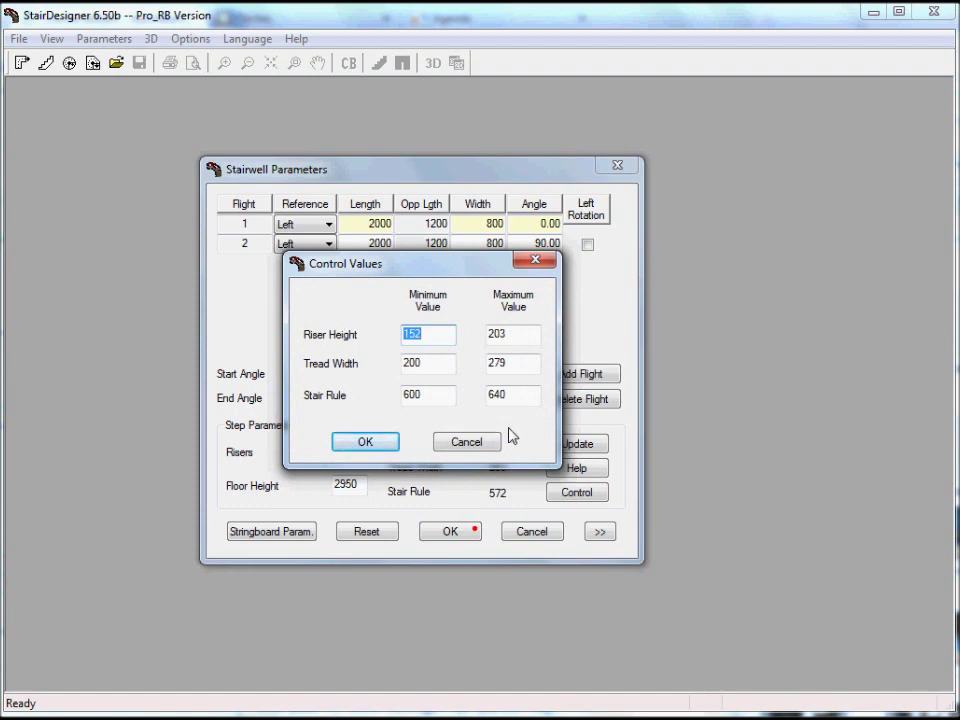
pyautogui.click(365, 441)
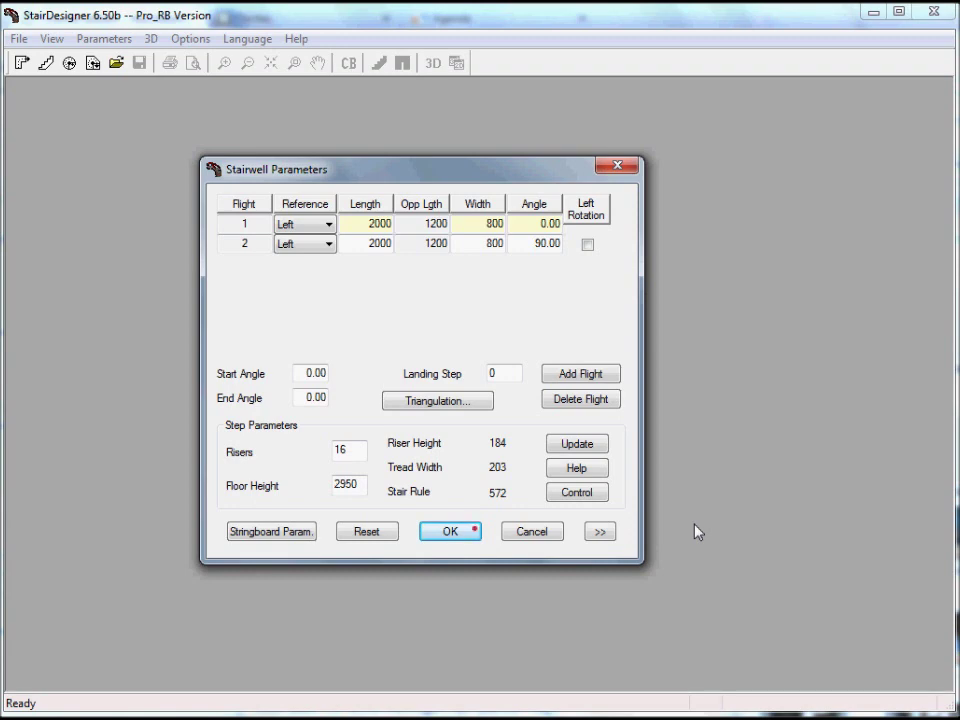
# - Pick the 15-riser suggestion from the Help list, giving 197 mm risers and 218 mm treads
pyautogui.click(577, 472)
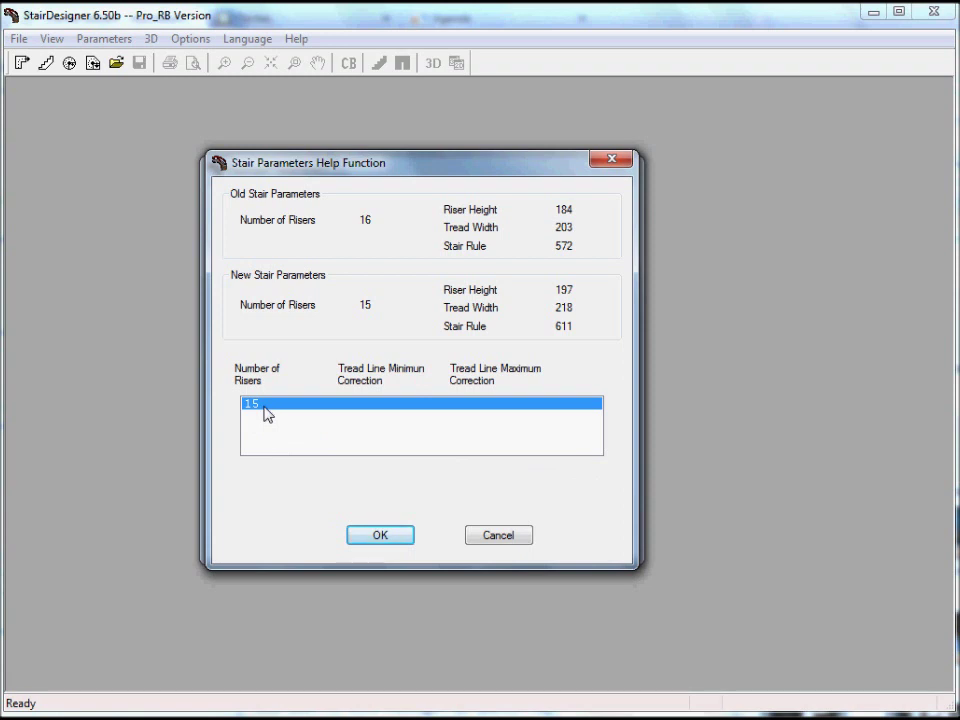
pyautogui.click(387, 541)
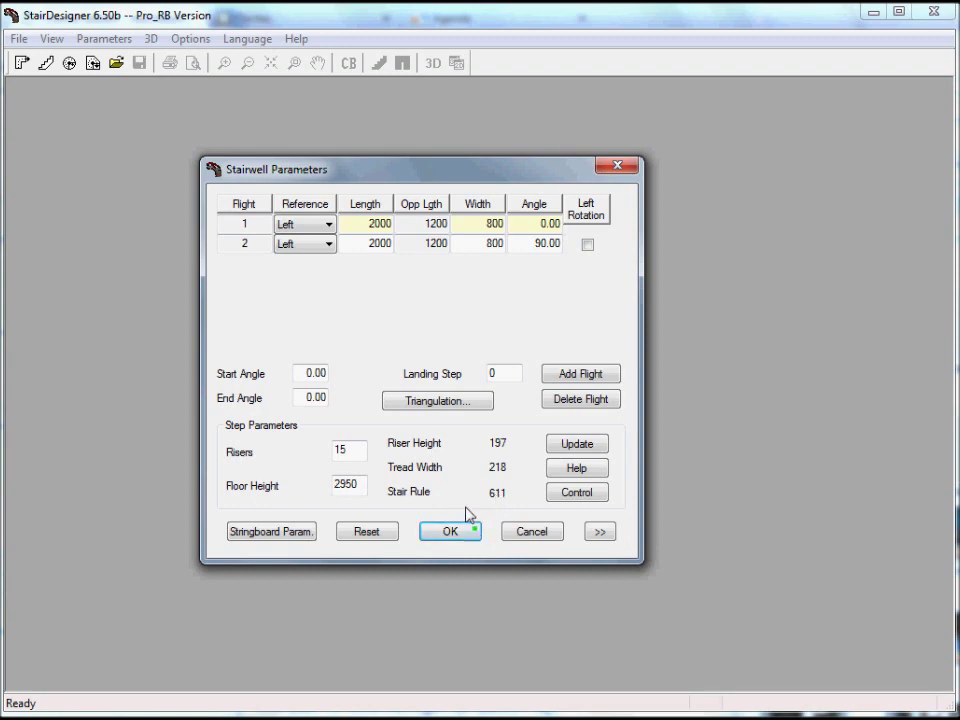
# - Confirm the stairwell settings and show the 15-riser stair as a rotated 3D model
pyautogui.click(449, 532)
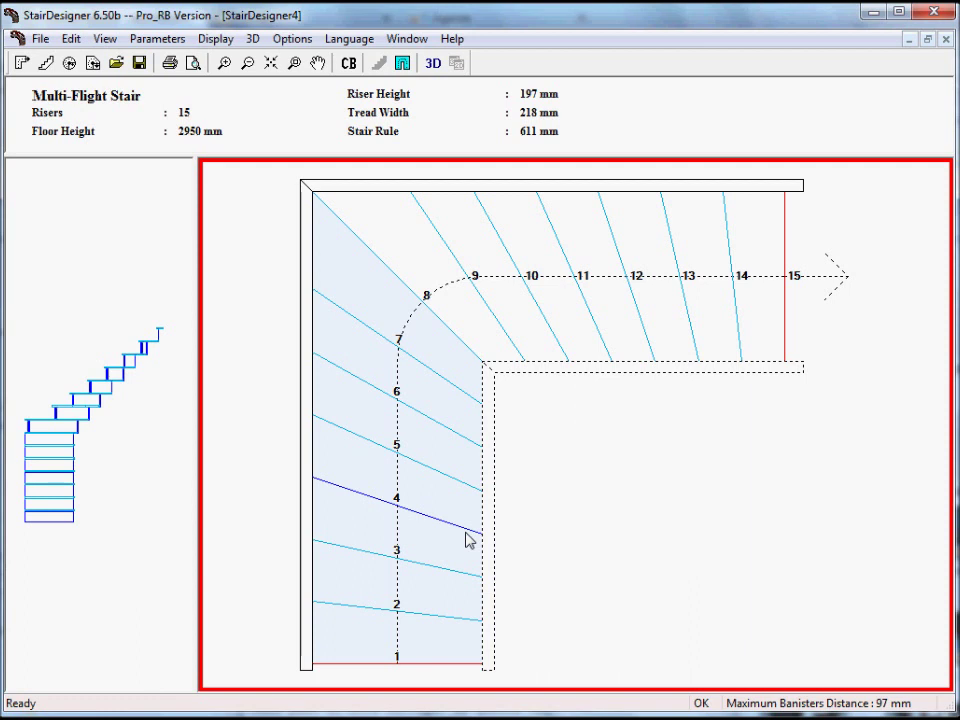
pyautogui.click(433, 63)
pyautogui.moveTo(544, 405); pyautogui.dragTo(643, 500)
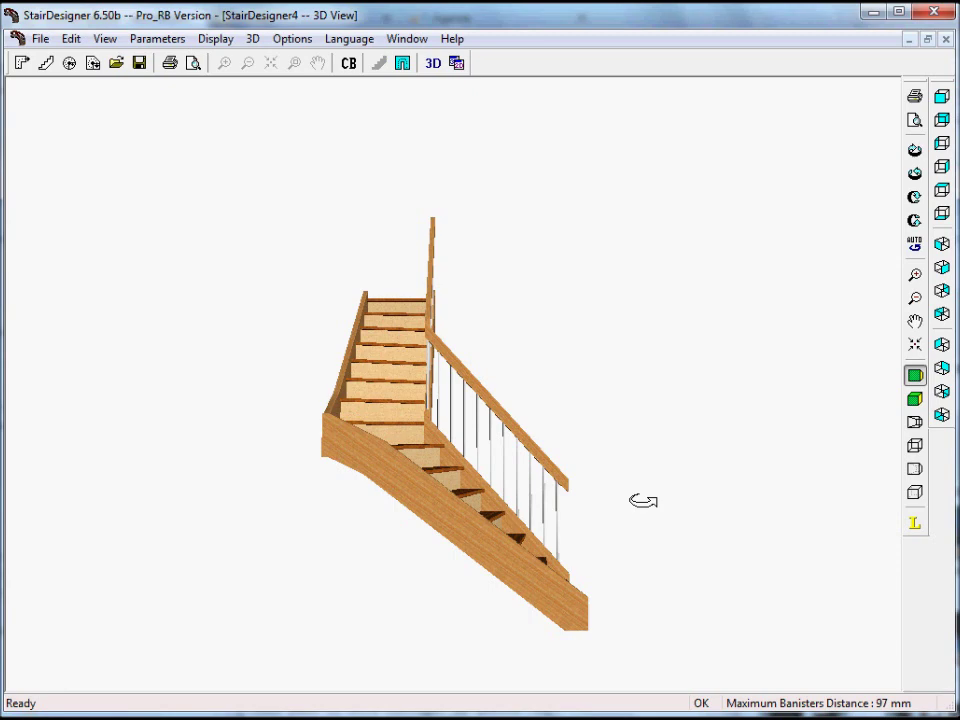
pyautogui.click(166, 40)
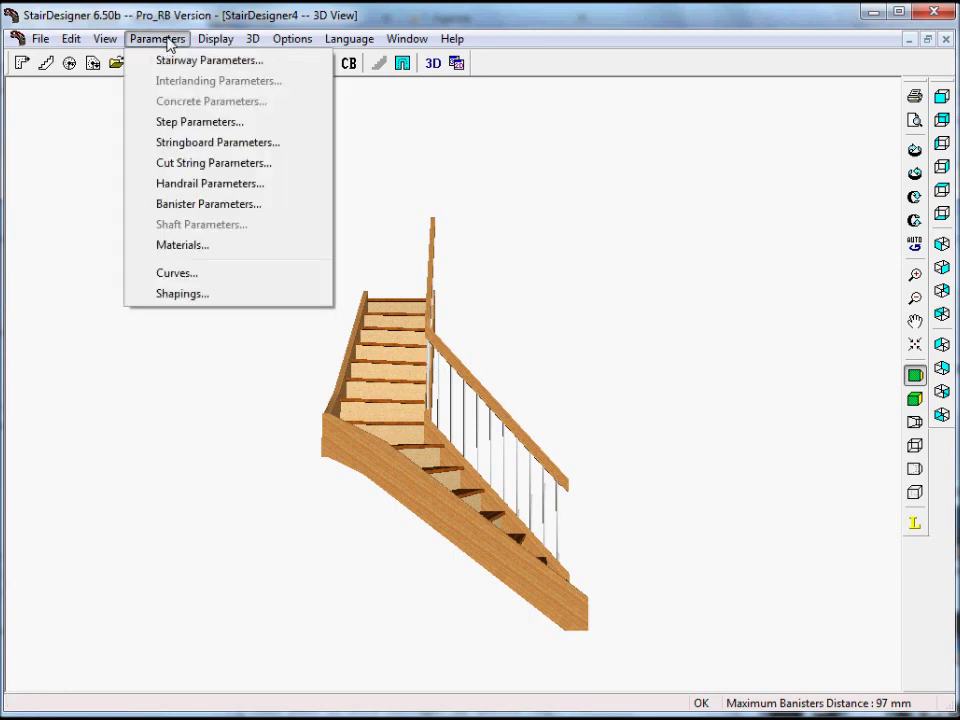
# - Switch off Risers in Step Parameters and rotate the 3D view to see the open treads
pyautogui.click(222, 124)
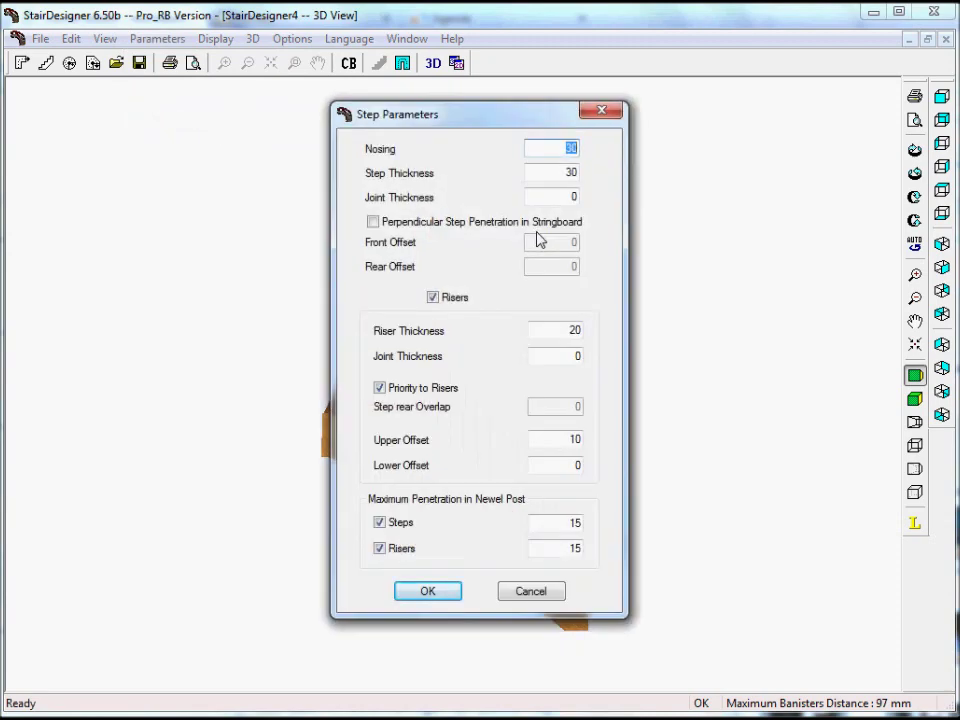
pyautogui.click(433, 298)
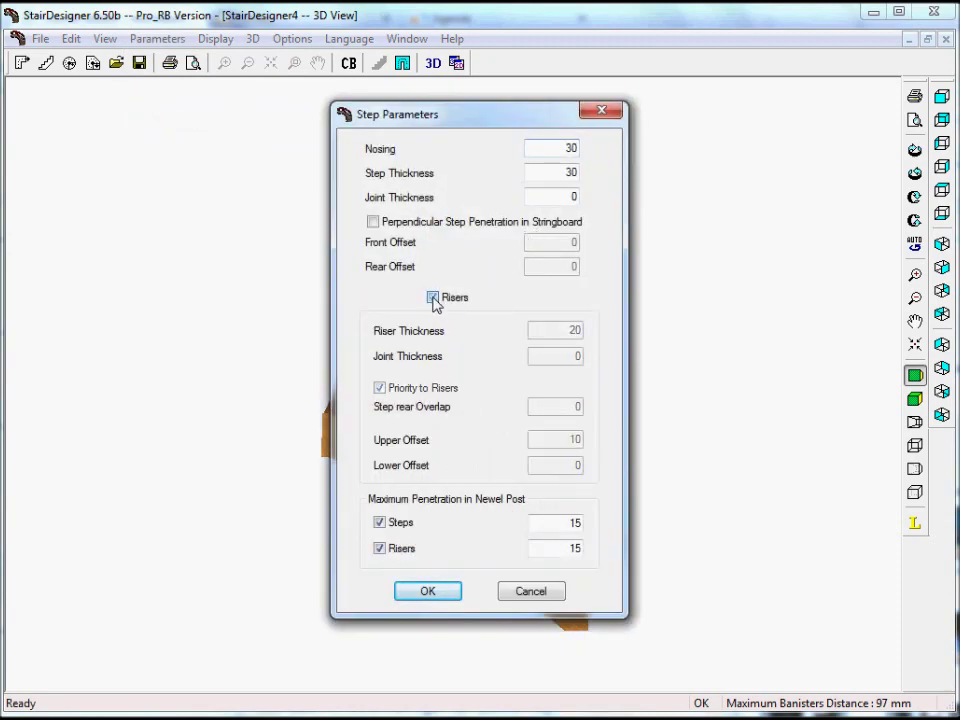
pyautogui.click(427, 589)
pyautogui.moveTo(502, 572); pyautogui.dragTo(690, 514)
pyautogui.moveTo(528, 538); pyautogui.dragTo(692, 420)
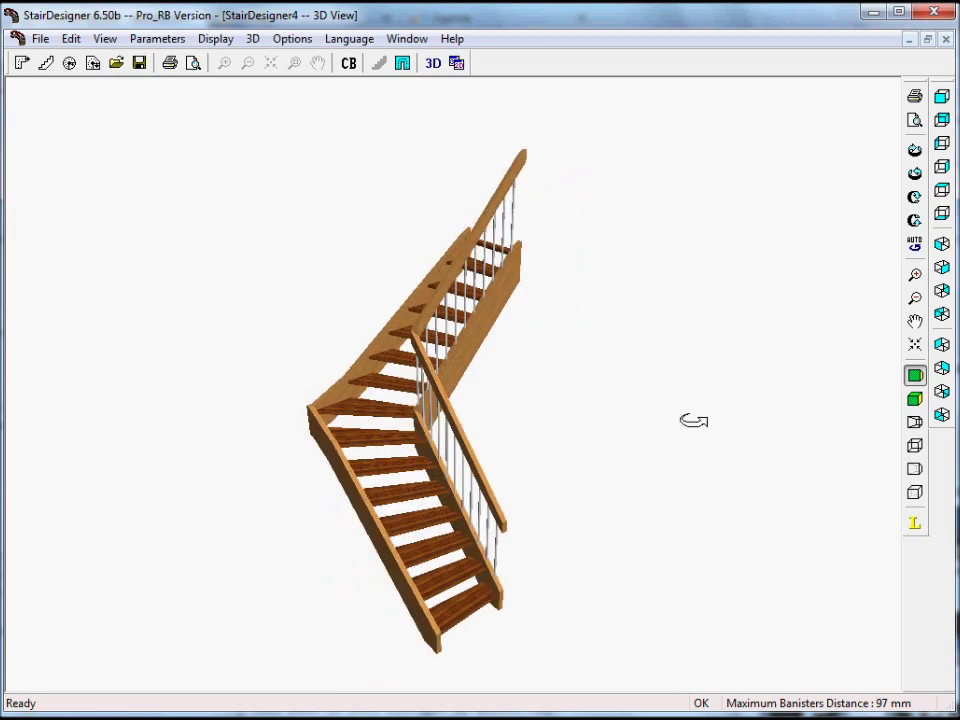
# - Back in the plan, add a newel post at the stair's bottom end, entering 90
pyautogui.click(946, 40)
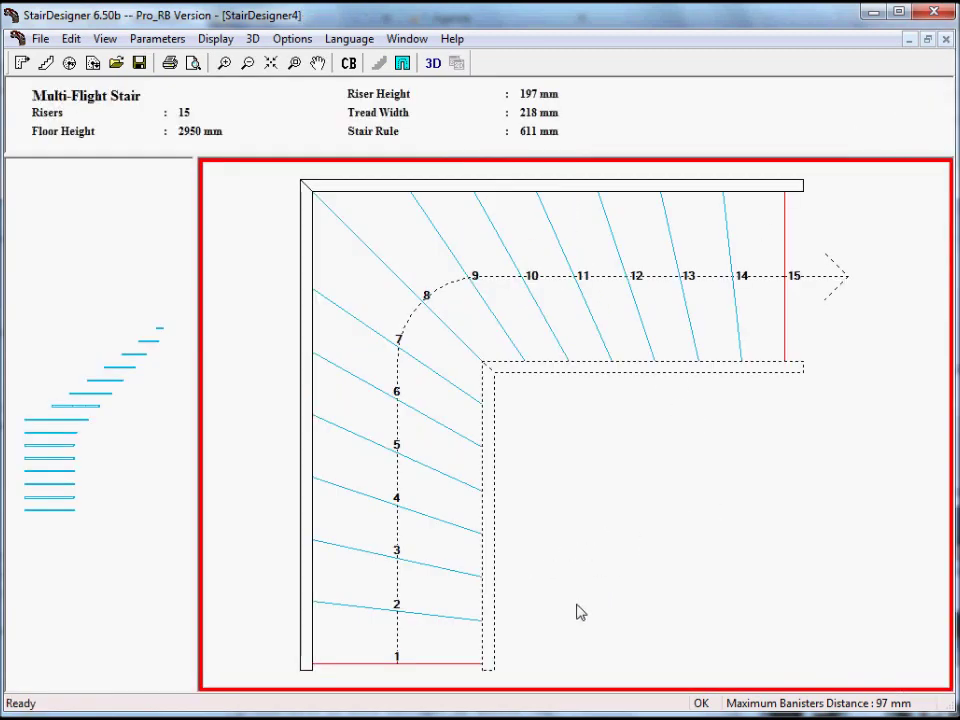
pyautogui.click(484, 664)
pyautogui.rightClick(484, 664)
pyautogui.click(611, 306)
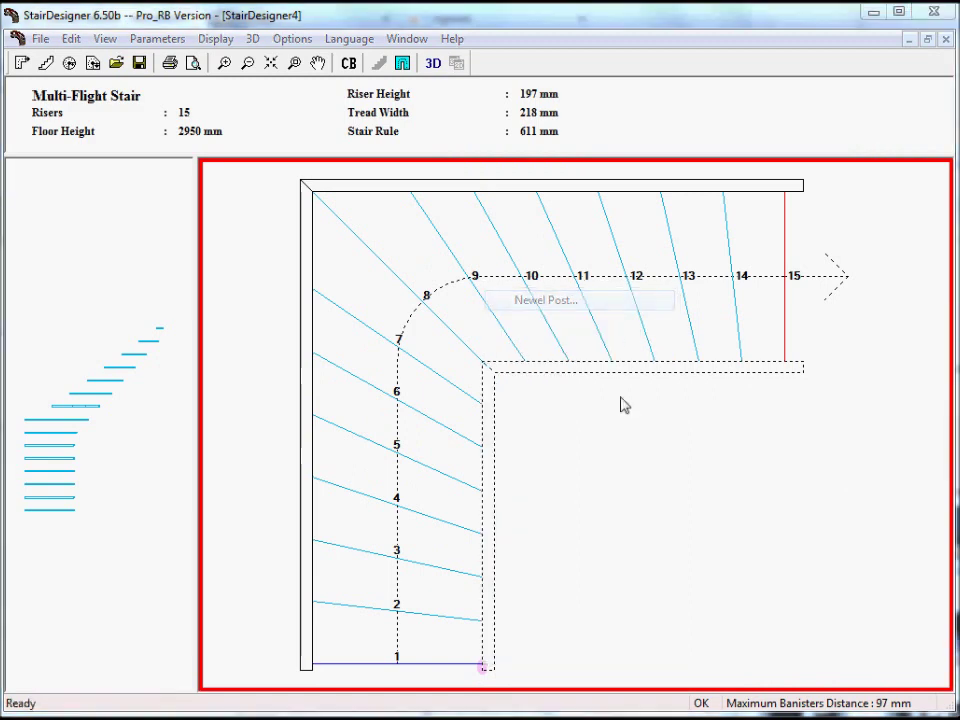
pyautogui.click(428, 144)
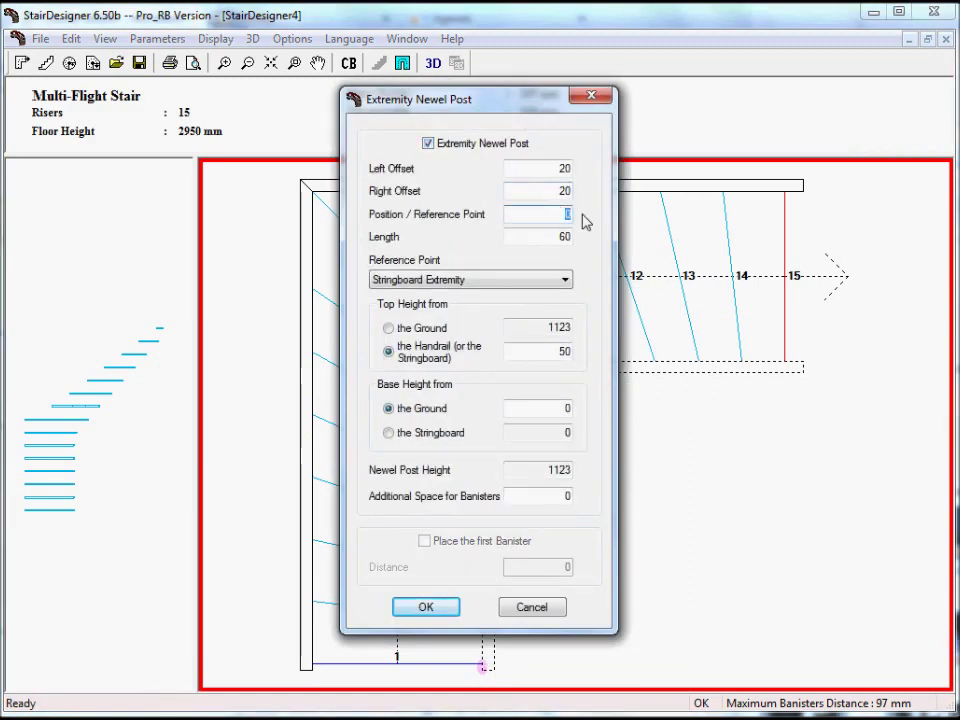
pyautogui.write('90')
pyautogui.press('Tab')
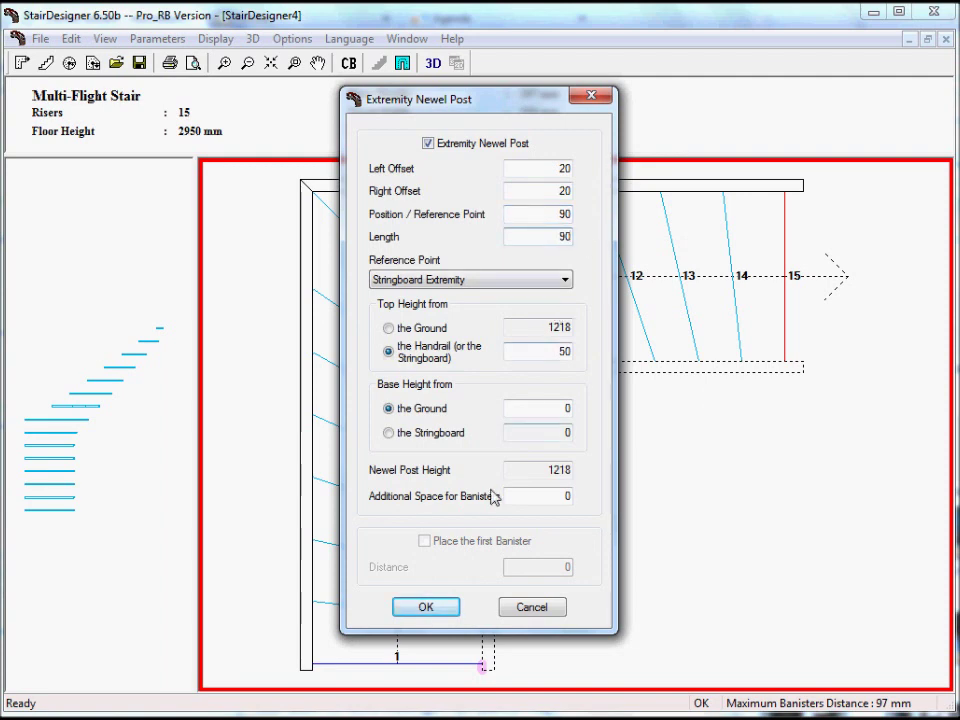
pyautogui.click(426, 608)
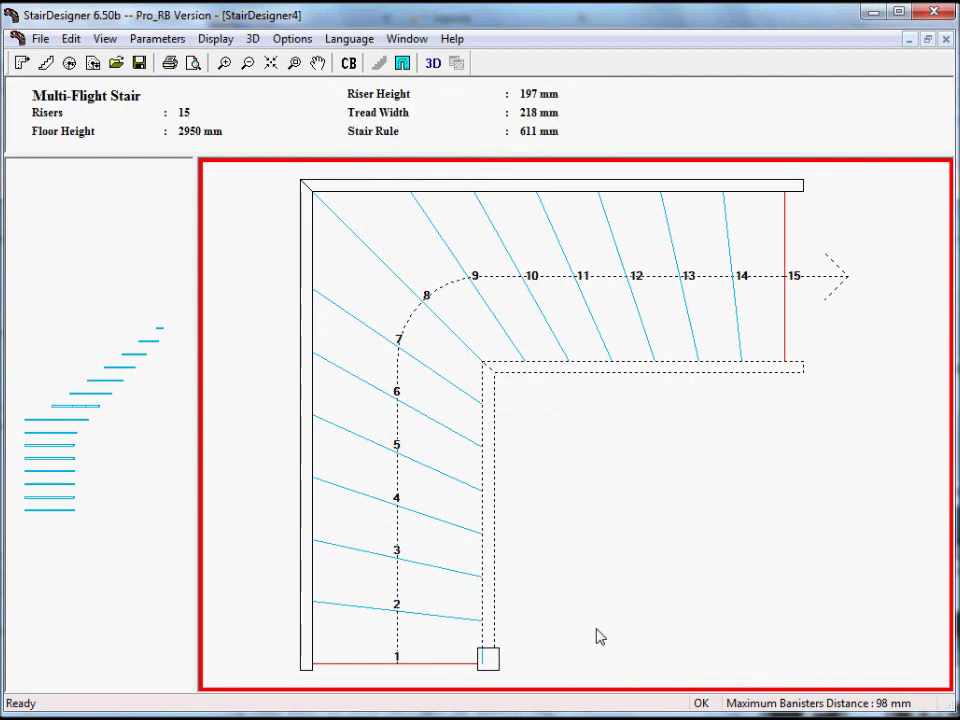
# - Add a newel post at the stair's inner corner
pyautogui.rightClick(484, 366)
pyautogui.click(516, 372)
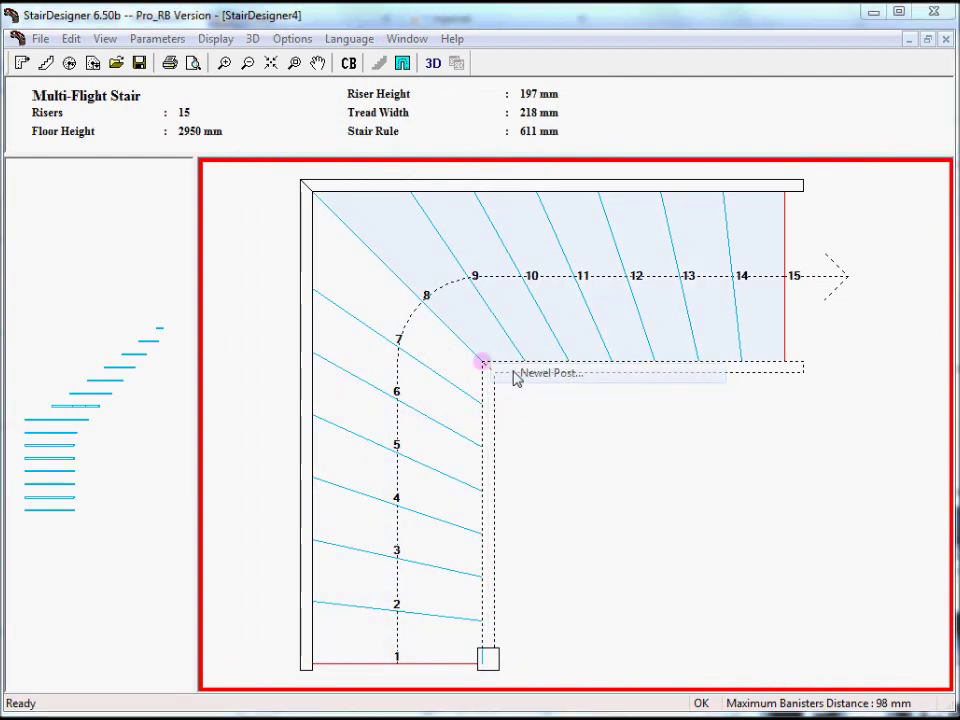
pyautogui.click(447, 140)
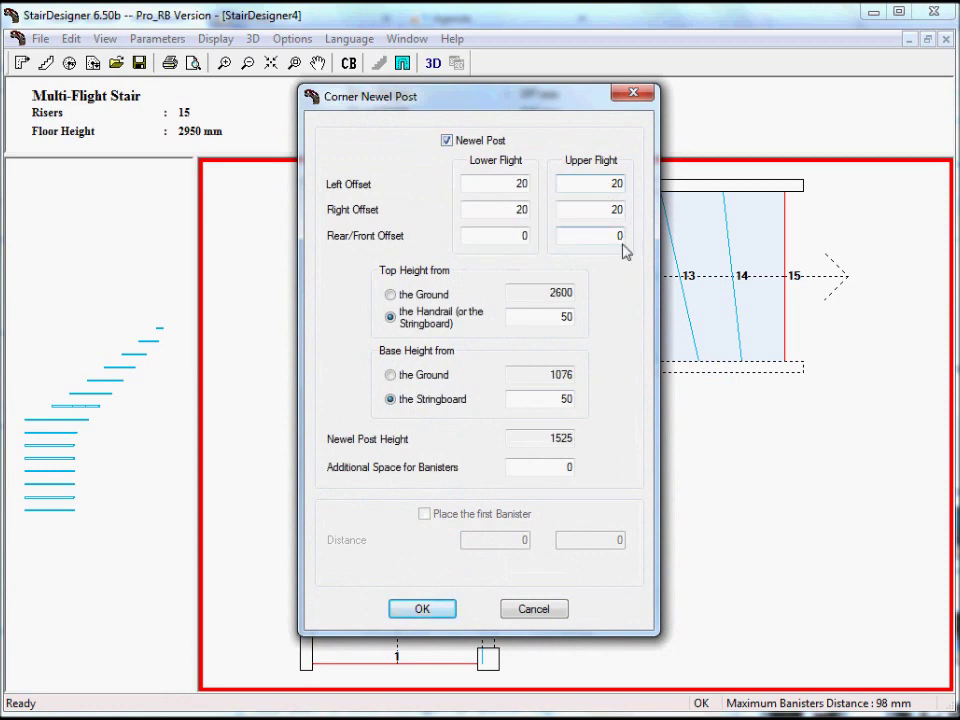
pyautogui.click(440, 610)
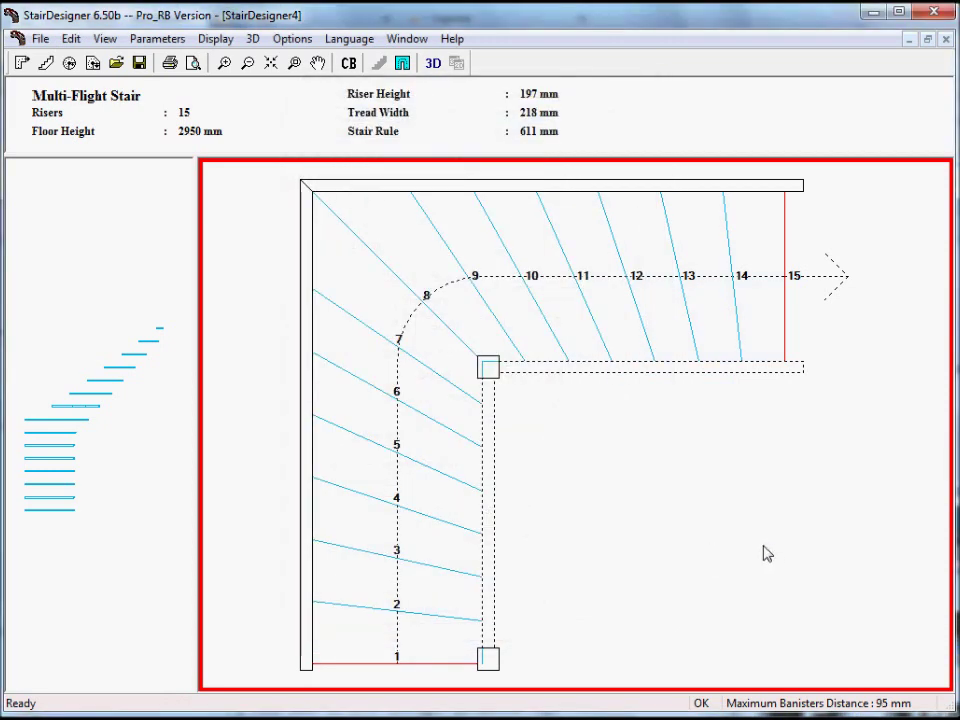
# - Add a top-end extremity newel post with position 90 and length 90
pyautogui.rightClick(793, 371)
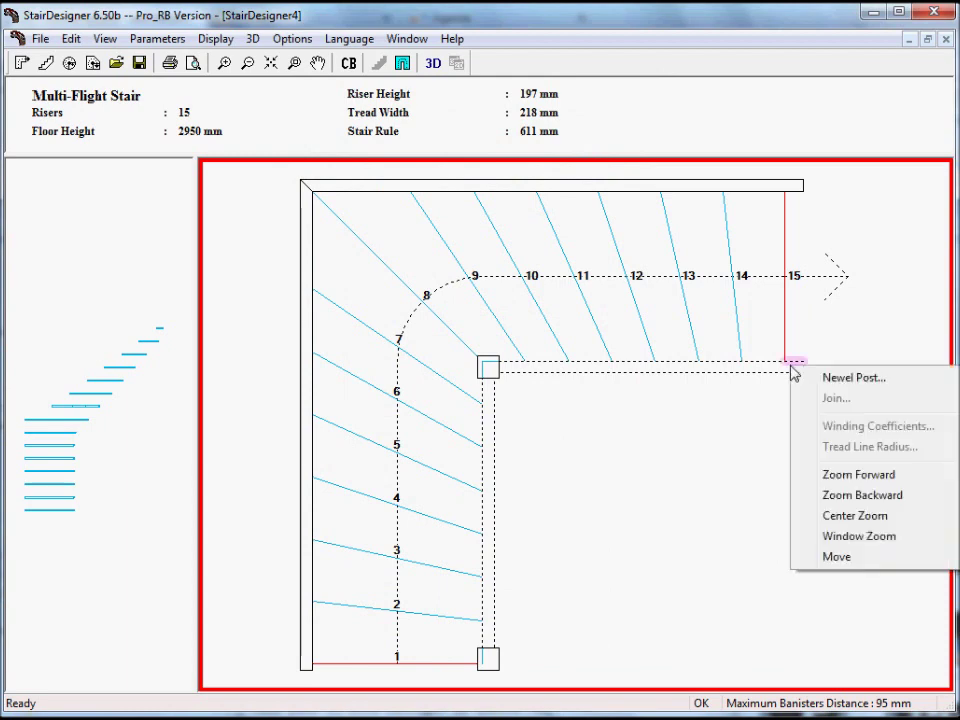
pyautogui.click(797, 378)
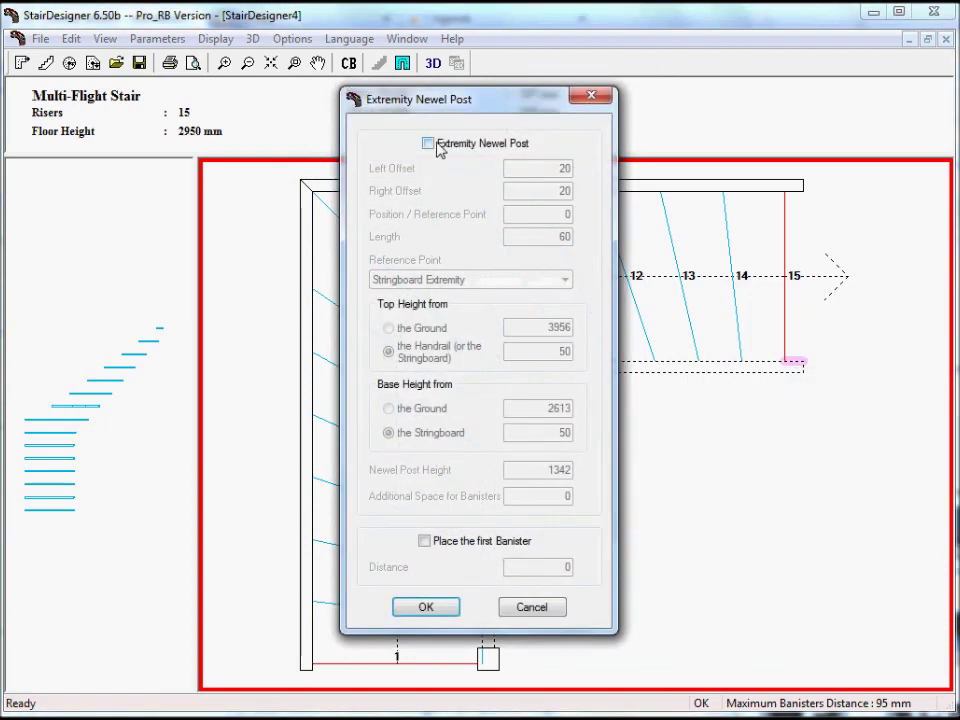
pyautogui.click(437, 146)
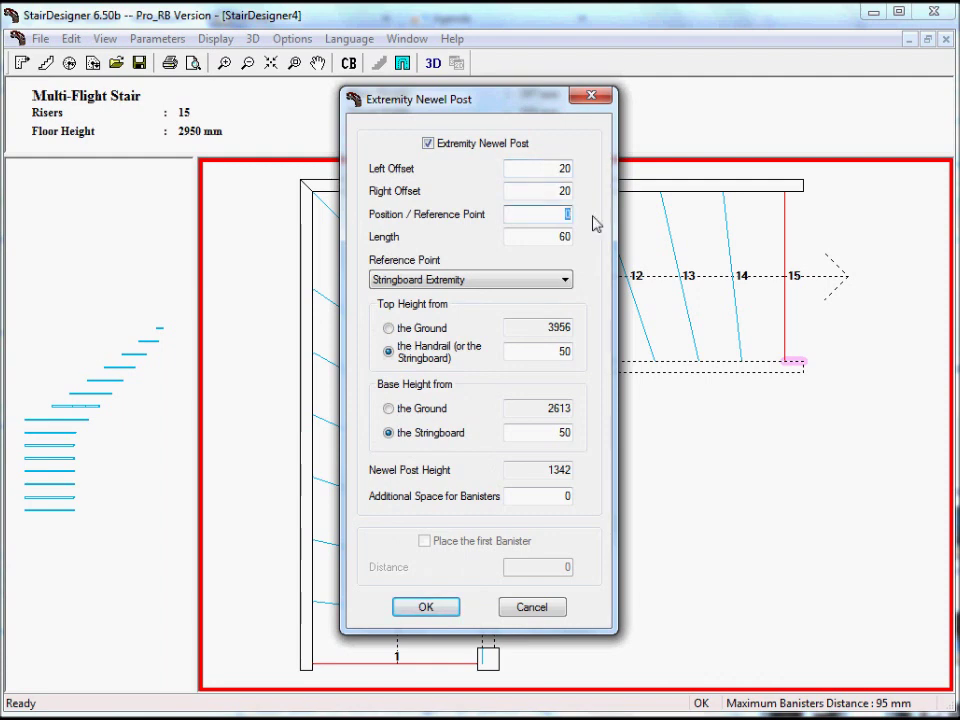
pyautogui.write('90')
pyautogui.doubleClick(556, 237)
pyautogui.write('0')
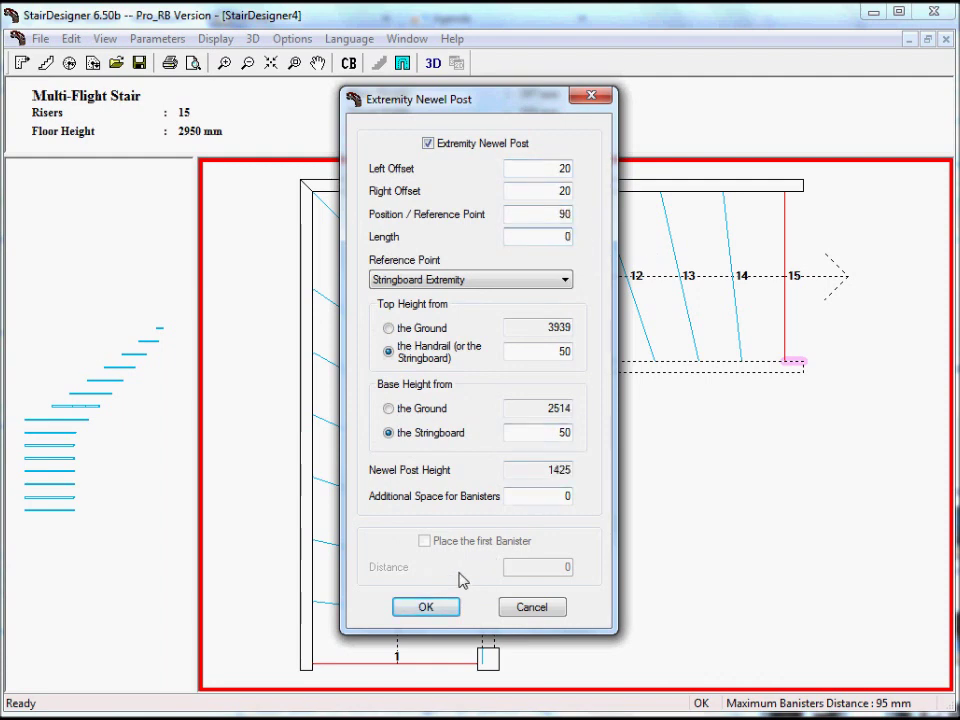
pyautogui.doubleClick(566, 237)
pyautogui.write('90')
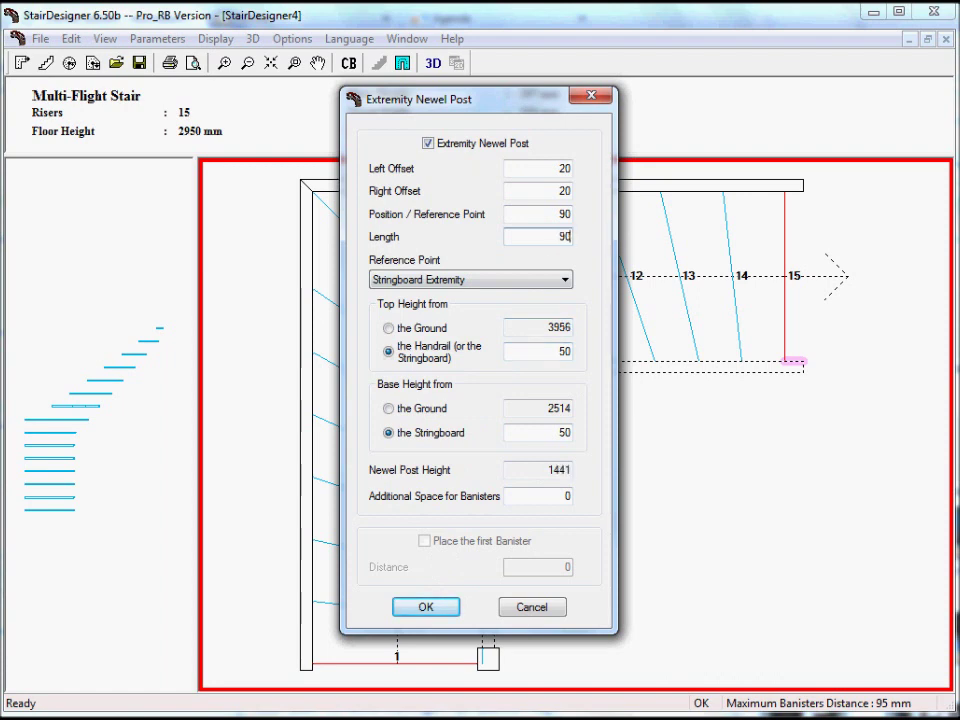
pyautogui.click(432, 610)
pyautogui.click(433, 63)
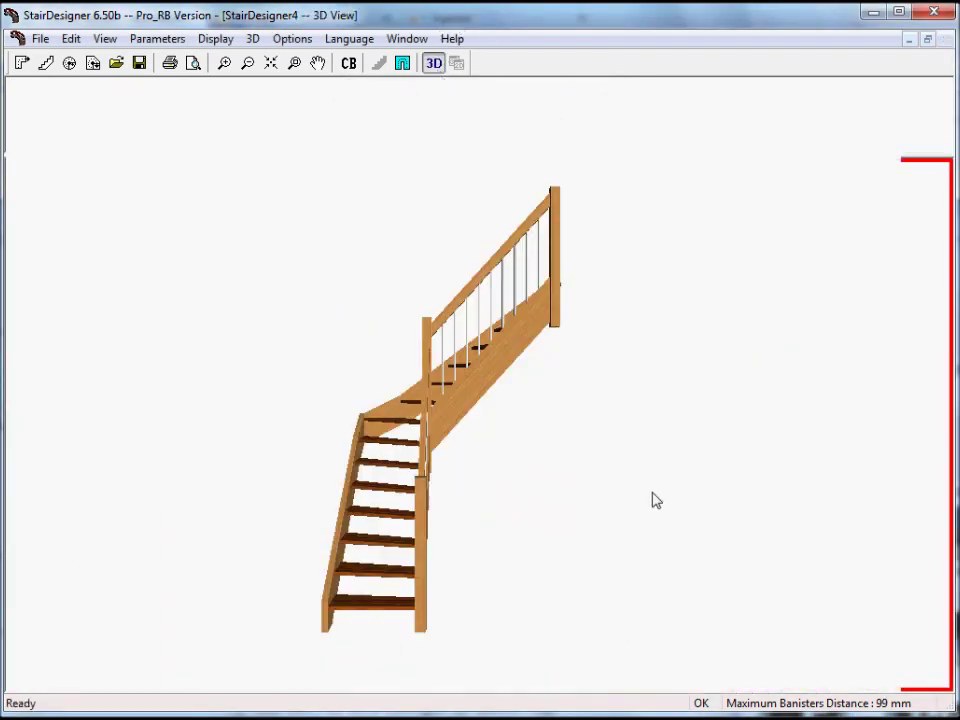
pyautogui.moveTo(623, 499); pyautogui.dragTo(746, 467)
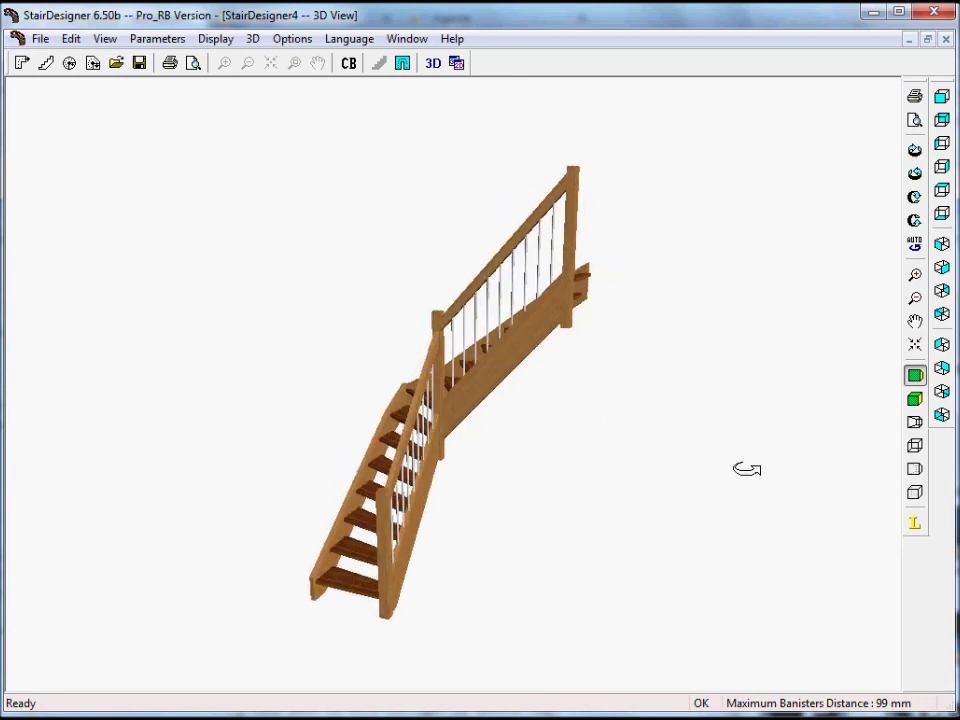
pyautogui.scroll(5, 615, 366)
pyautogui.moveTo(567, 407); pyautogui.dragTo(411, 358)
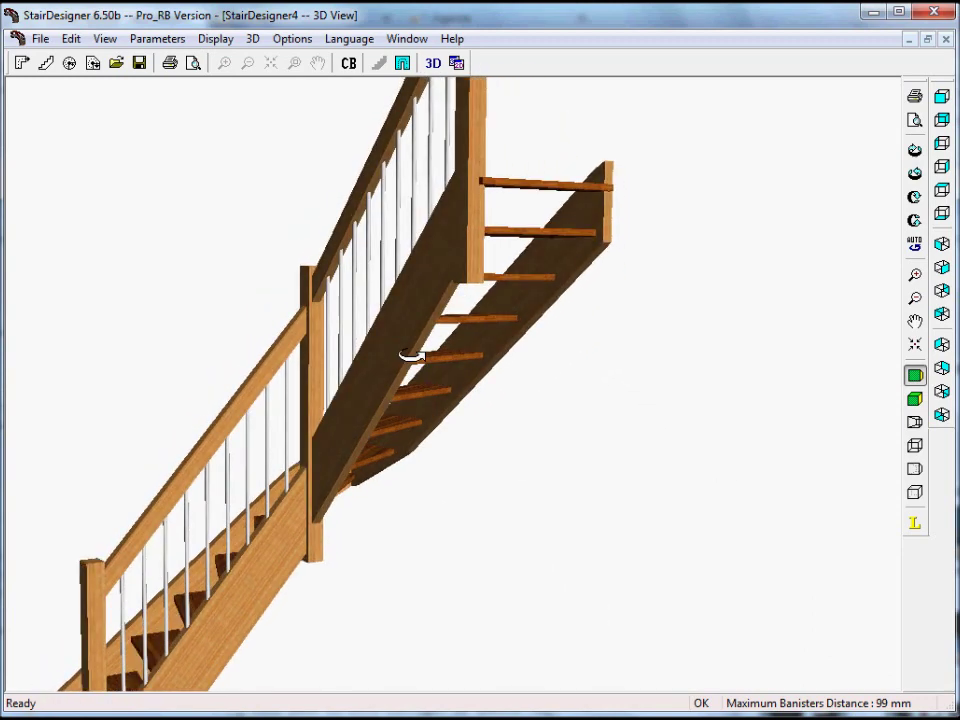
pyautogui.scroll(-5, 425, 395)
pyautogui.scroll(5, 420, 406)
pyautogui.moveTo(418, 405); pyautogui.dragTo(587, 490)
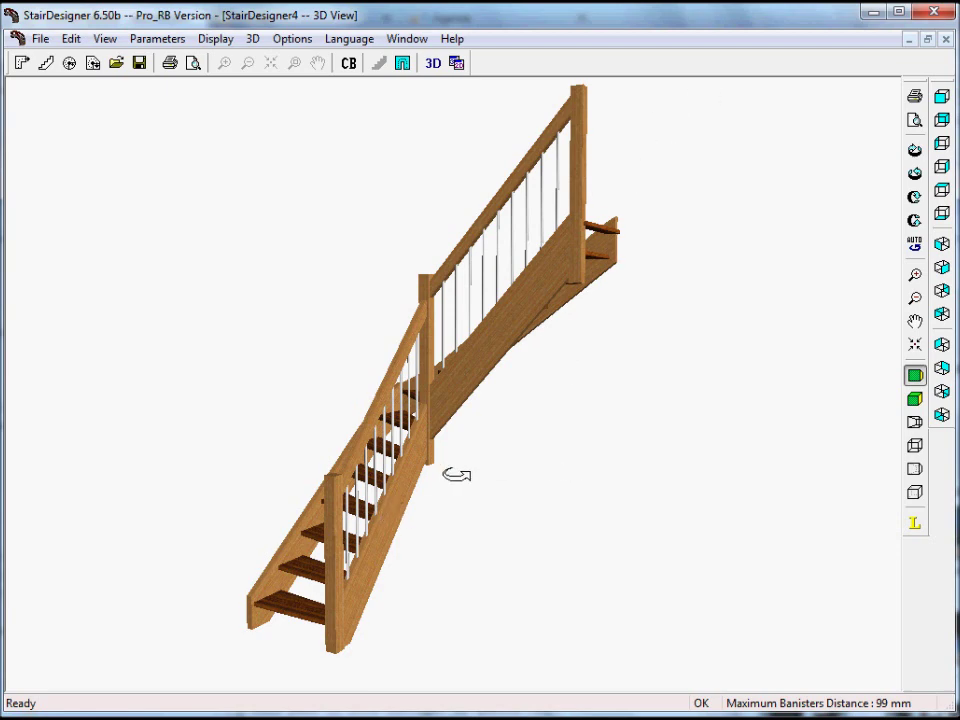
pyautogui.moveTo(456, 476); pyautogui.dragTo(355, 480)
pyautogui.moveTo(446, 480); pyautogui.dragTo(420, 463)
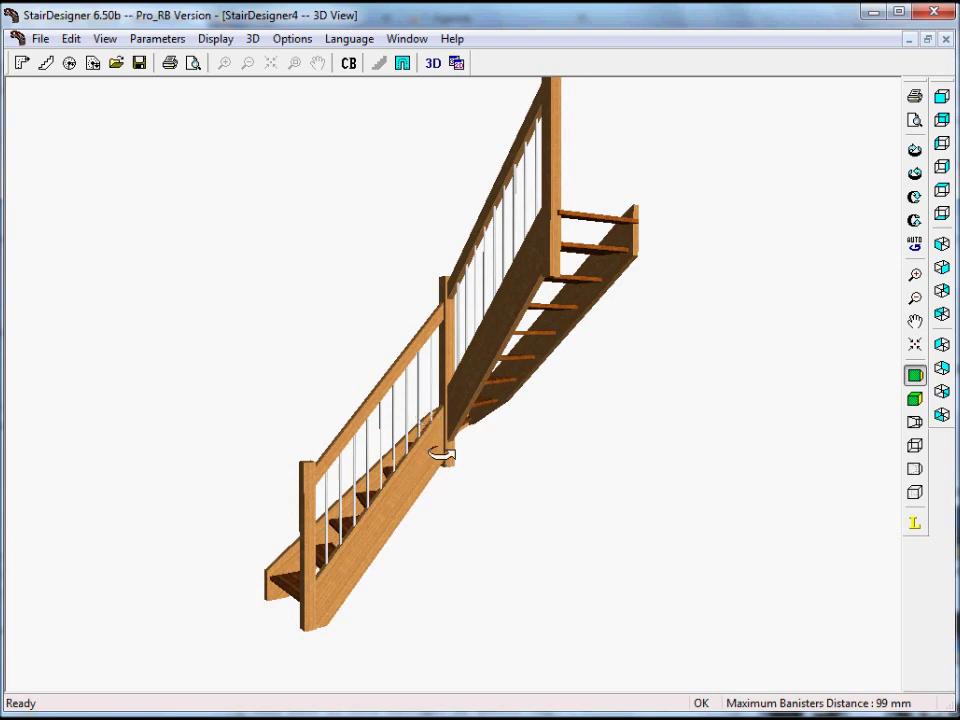
pyautogui.moveTo(448, 585); pyautogui.dragTo(356, 604)
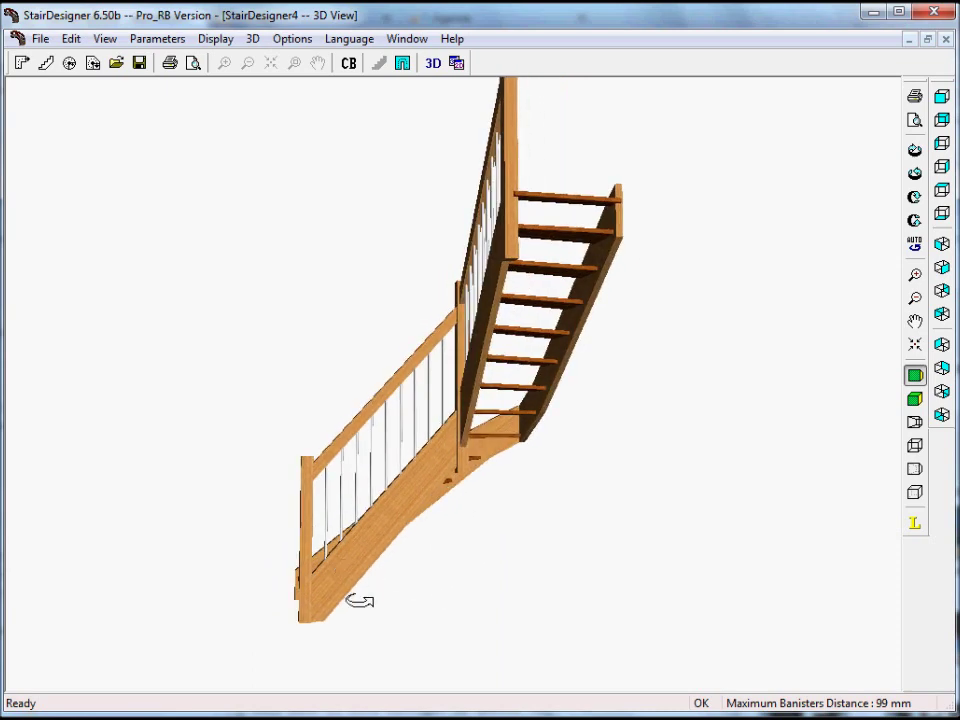
pyautogui.moveTo(463, 482); pyautogui.dragTo(546, 506)
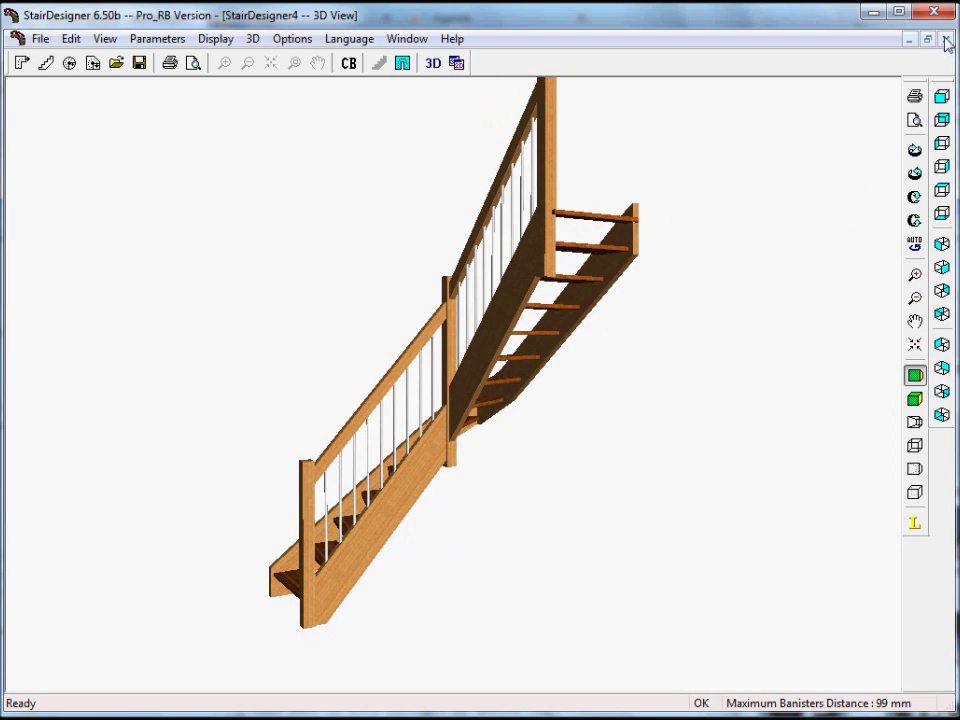
pyautogui.click(946, 39)
# - Set corner newel post 2's base height to 0, measured from the ground
pyautogui.rightClick(500, 372)
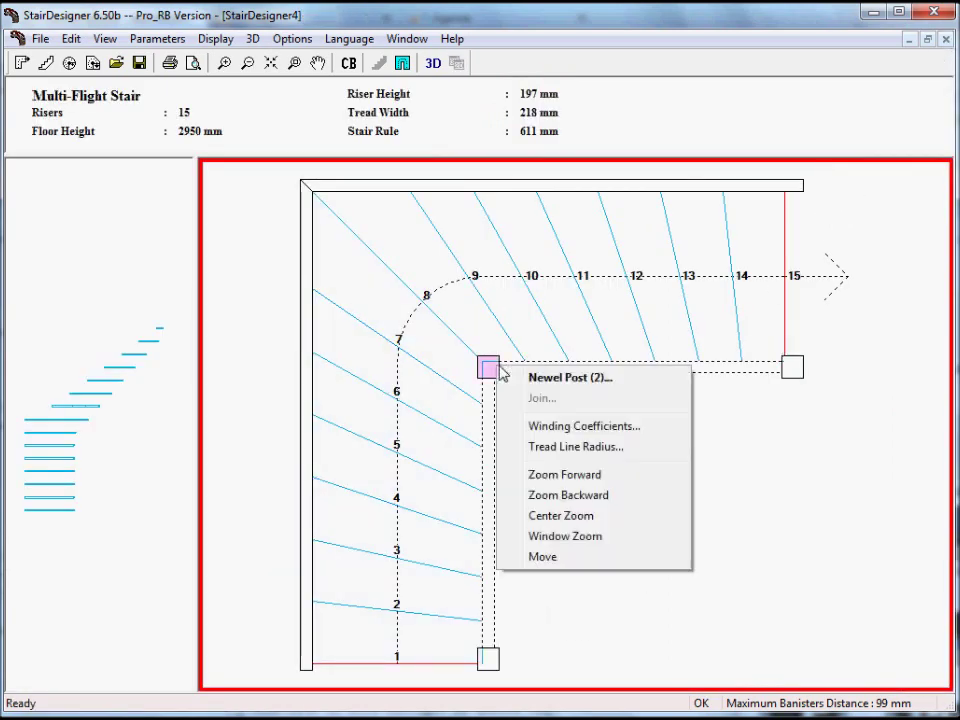
pyautogui.click(532, 380)
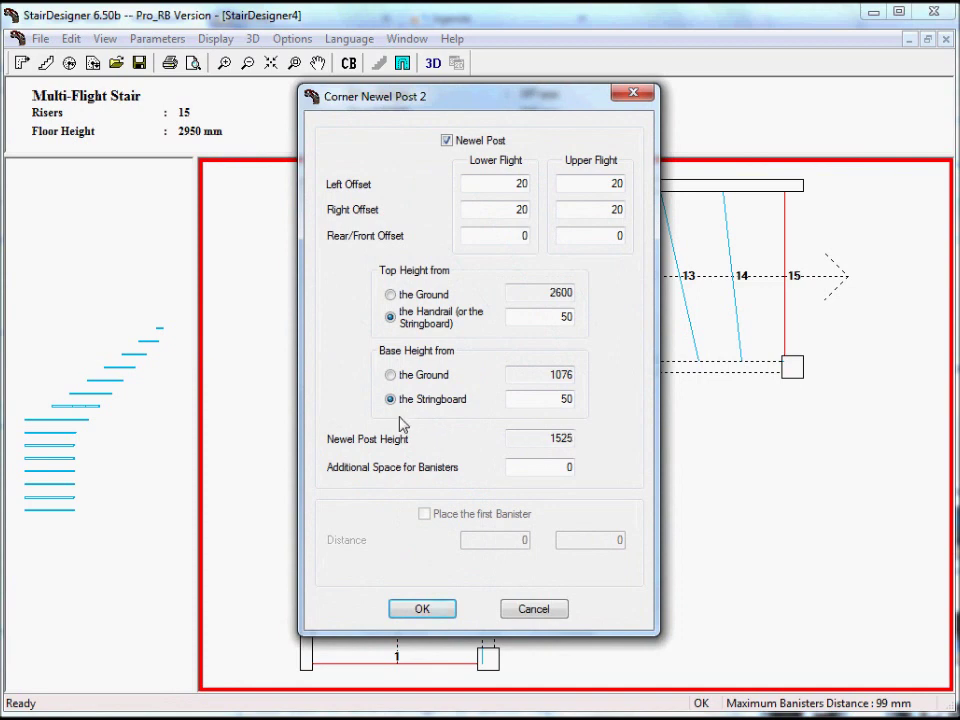
pyautogui.click(390, 375)
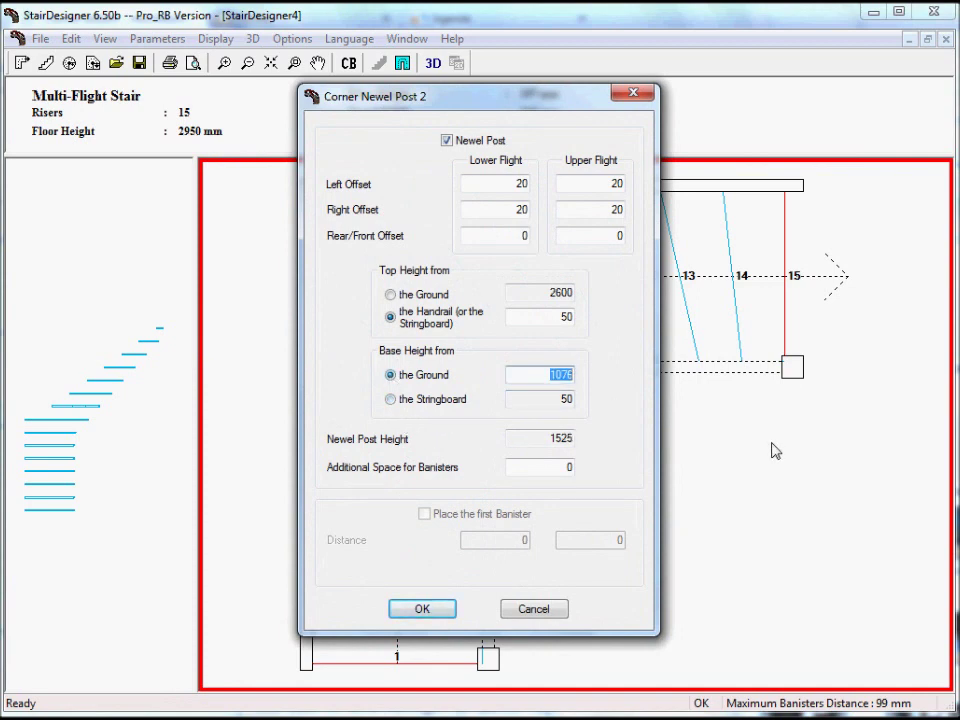
pyautogui.write('0')
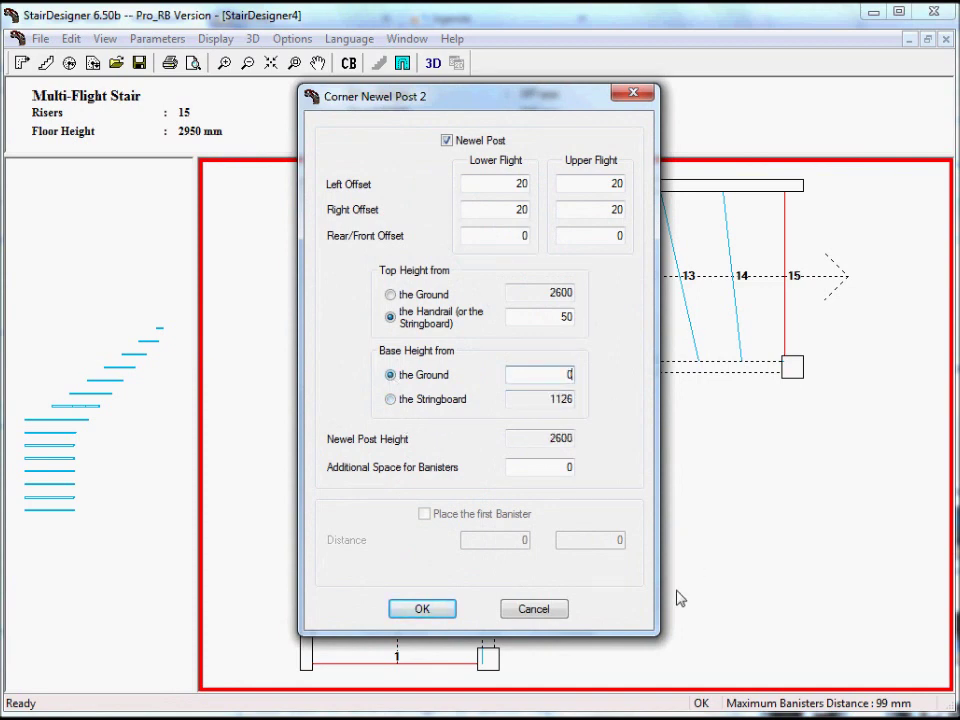
pyautogui.click(428, 612)
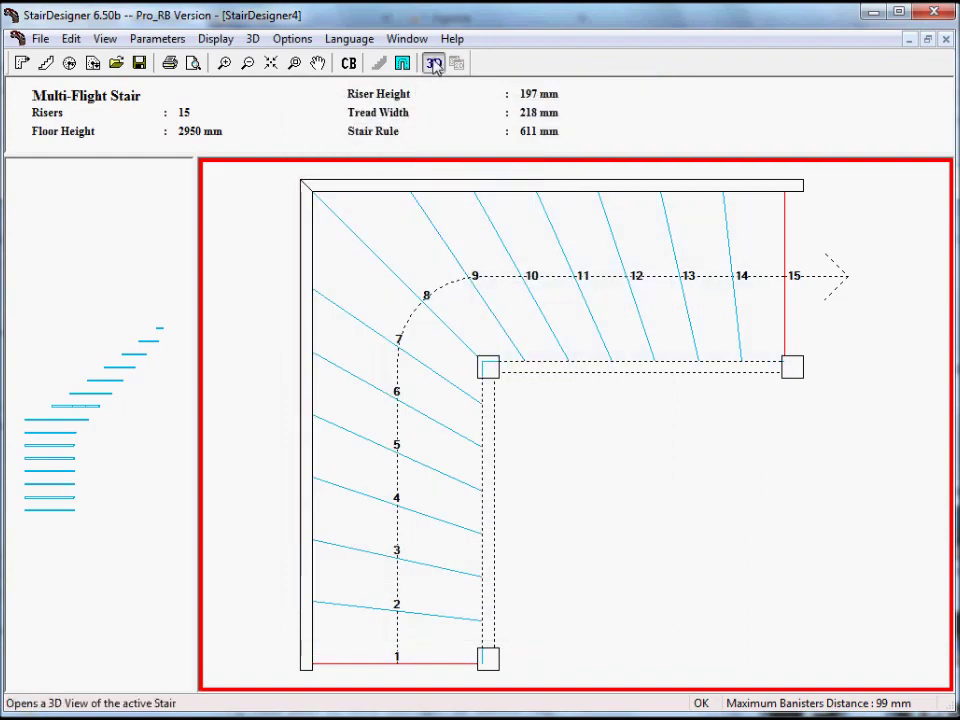
# - Open the 3D view and orbit to check the 2600-tall corner post from below
pyautogui.click(433, 63)
pyautogui.moveTo(538, 452); pyautogui.dragTo(448, 508)
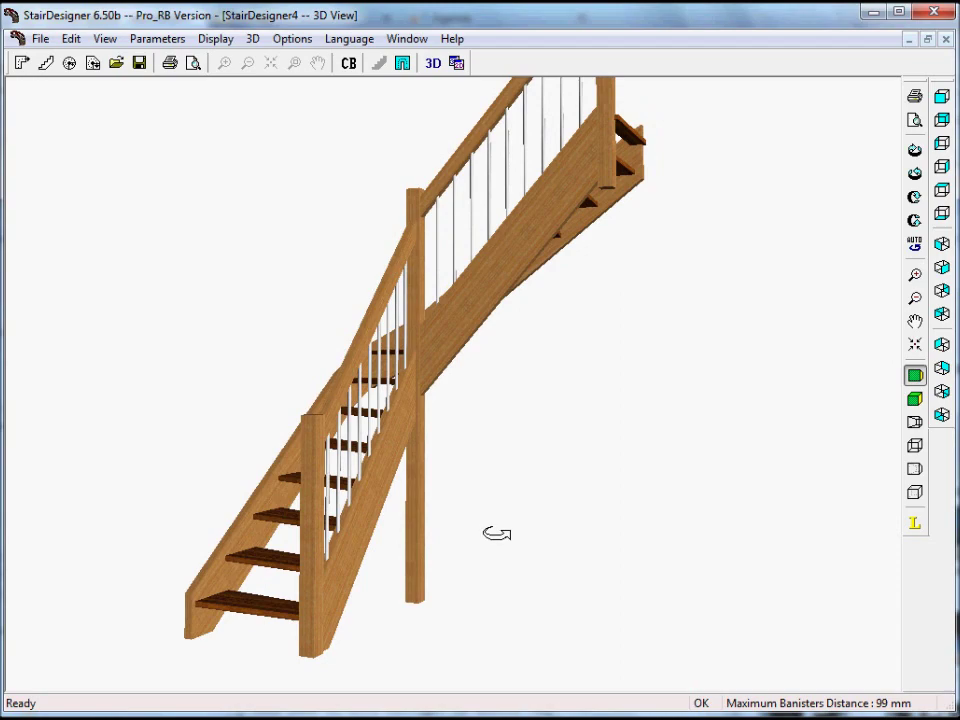
pyautogui.moveTo(529, 517); pyautogui.dragTo(314, 132)
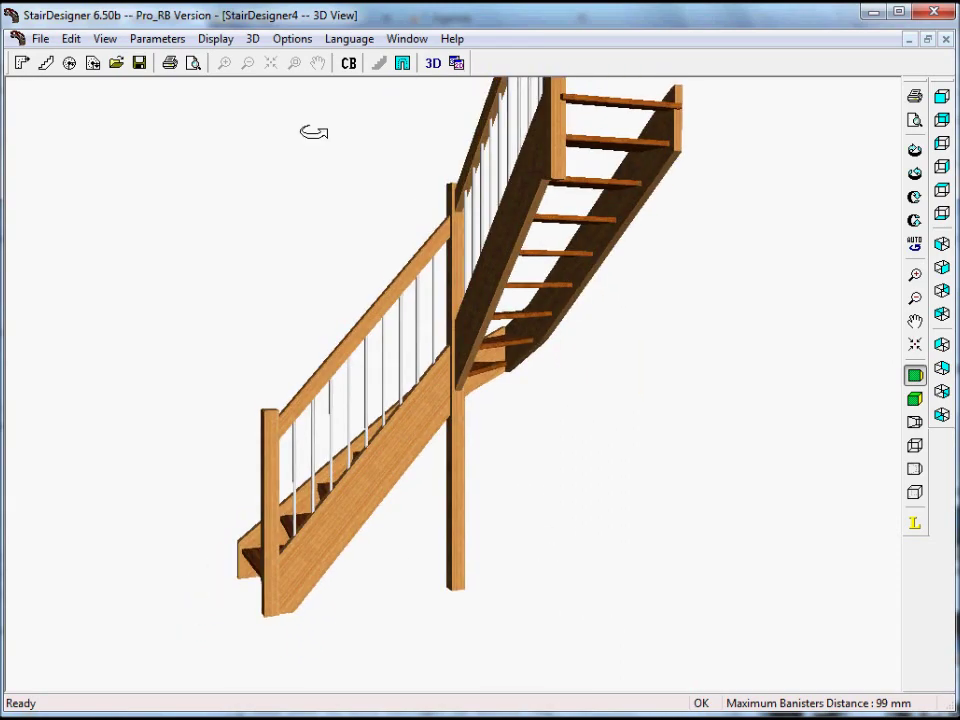
# - Switch Risers back on in Step Parameters and orbit the 3D stair to check the closed steps
pyautogui.click(178, 38)
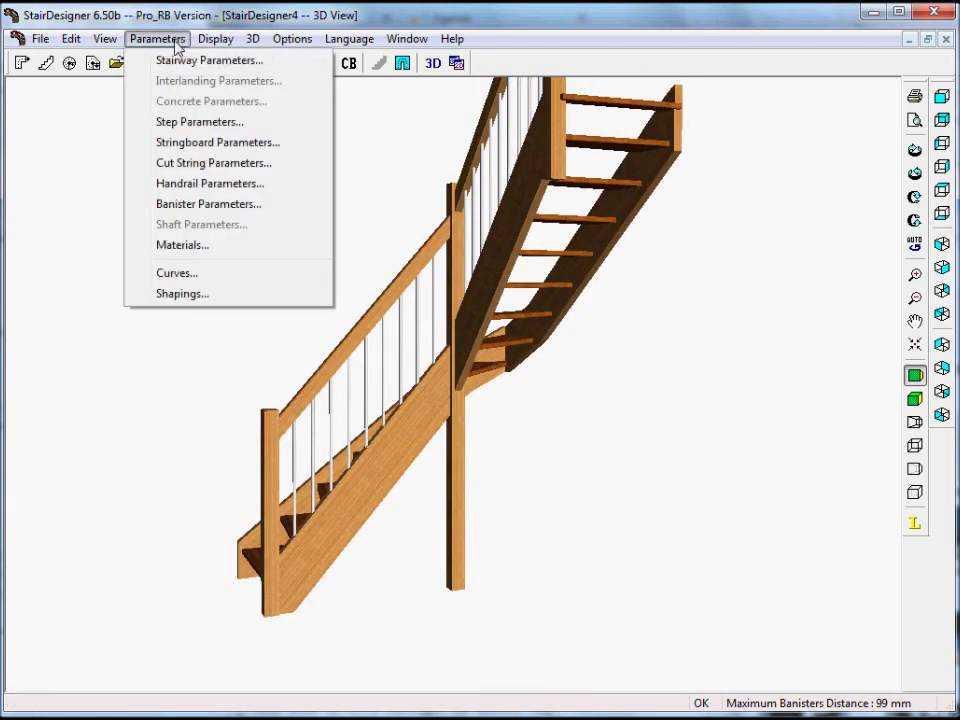
pyautogui.click(196, 122)
pyautogui.click(433, 297)
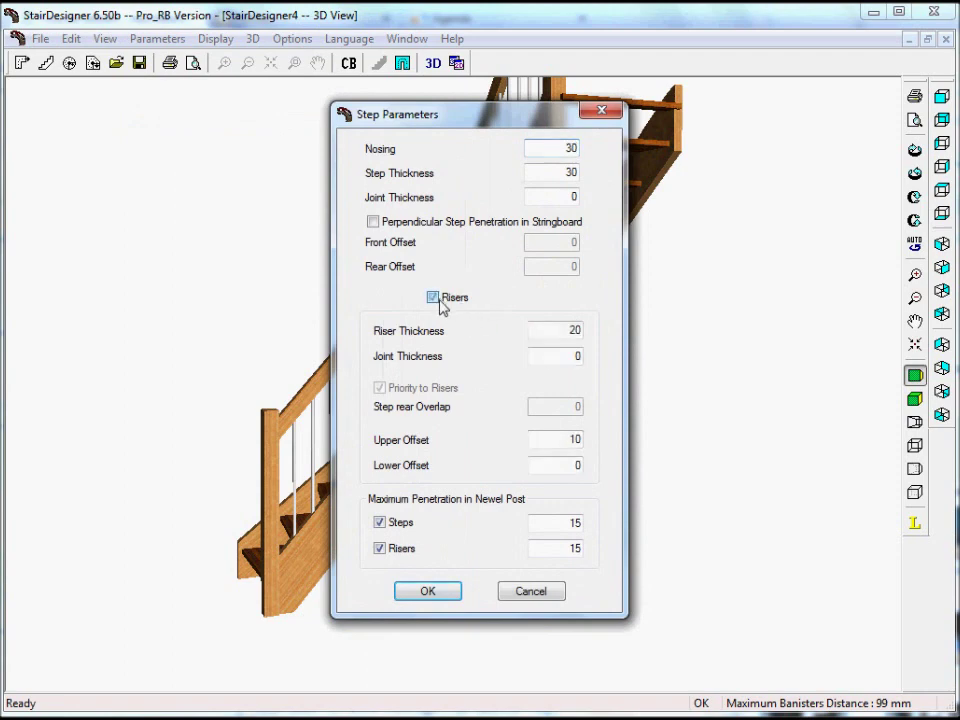
pyautogui.click(420, 592)
pyautogui.moveTo(501, 611); pyautogui.dragTo(474, 525)
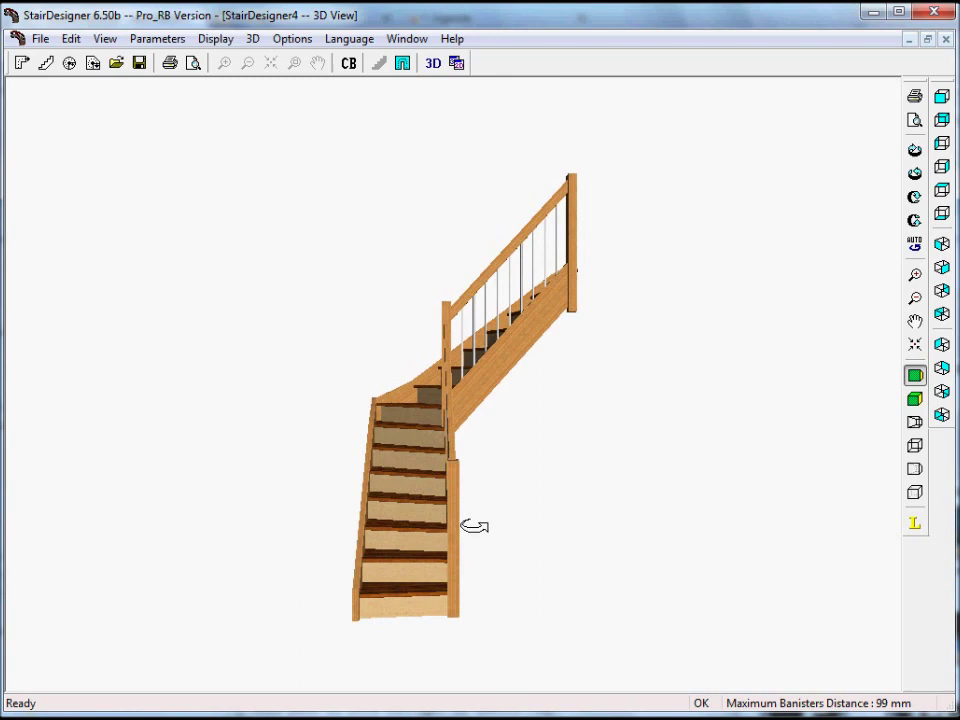
pyautogui.moveTo(578, 503); pyautogui.dragTo(363, 515)
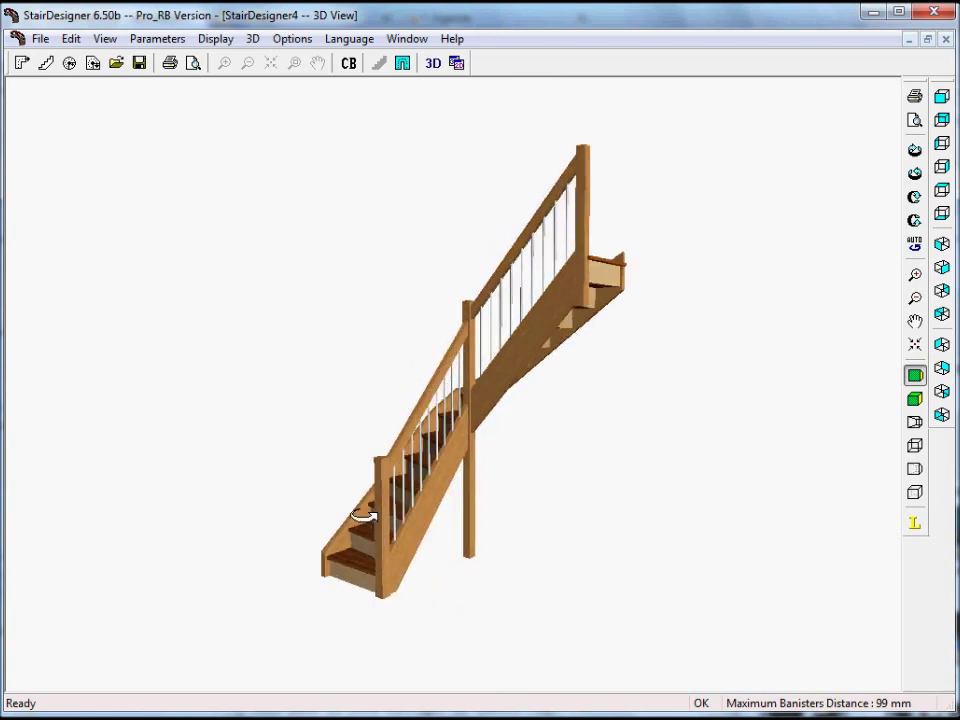
pyautogui.moveTo(480, 474); pyautogui.dragTo(591, 531)
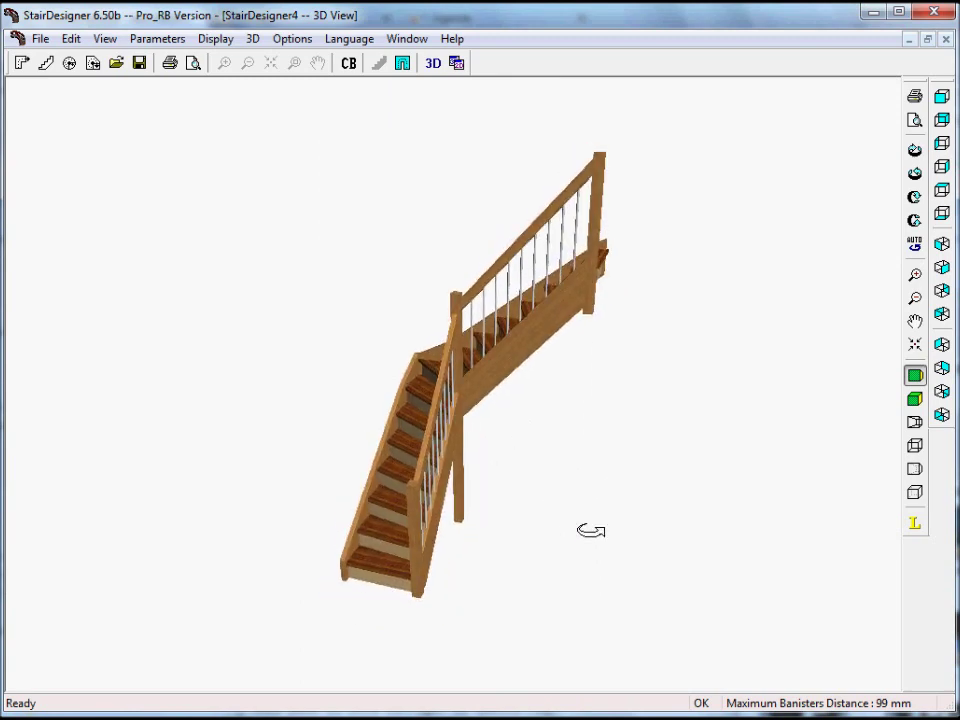
pyautogui.moveTo(585, 523); pyautogui.dragTo(610, 489)
# - Change the banister spindles to Rectangular Section and inspect them in 3D
pyautogui.click(156, 39)
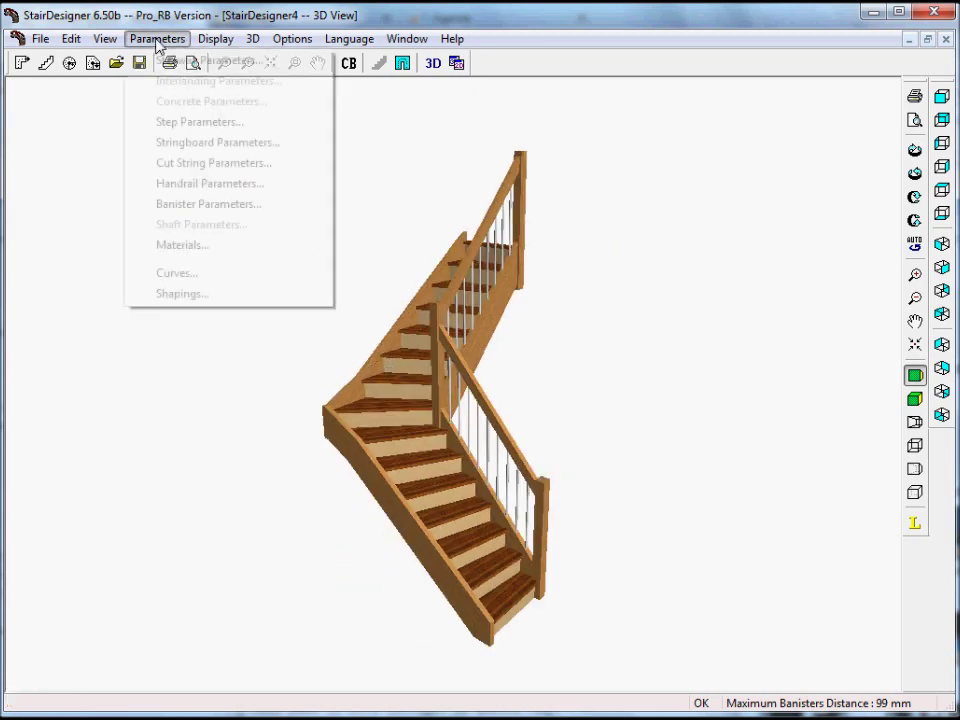
pyautogui.click(200, 204)
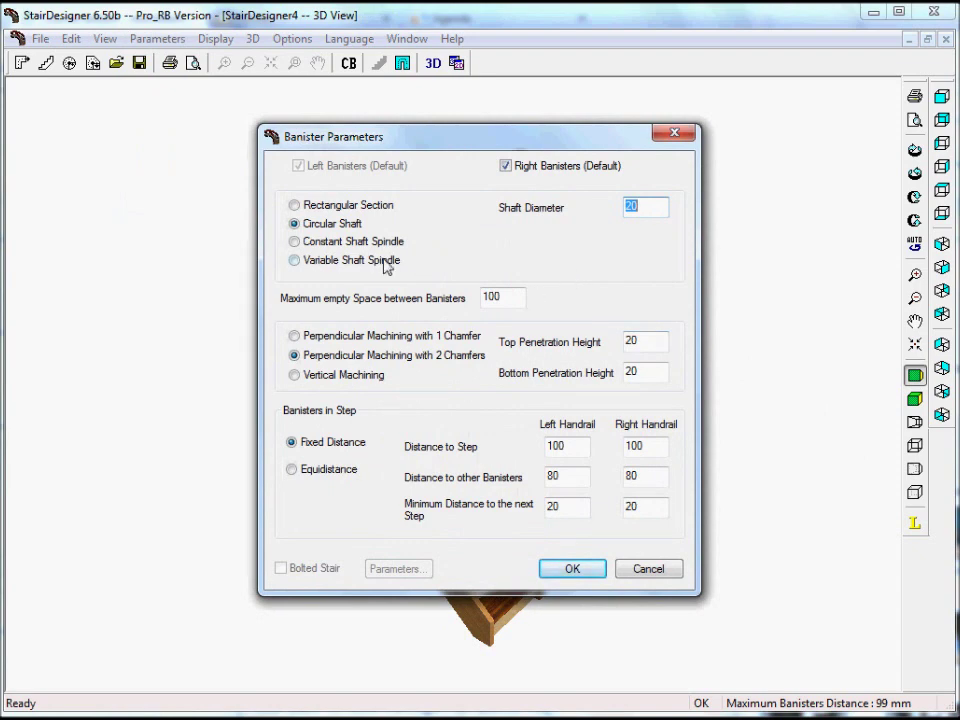
pyautogui.click(299, 207)
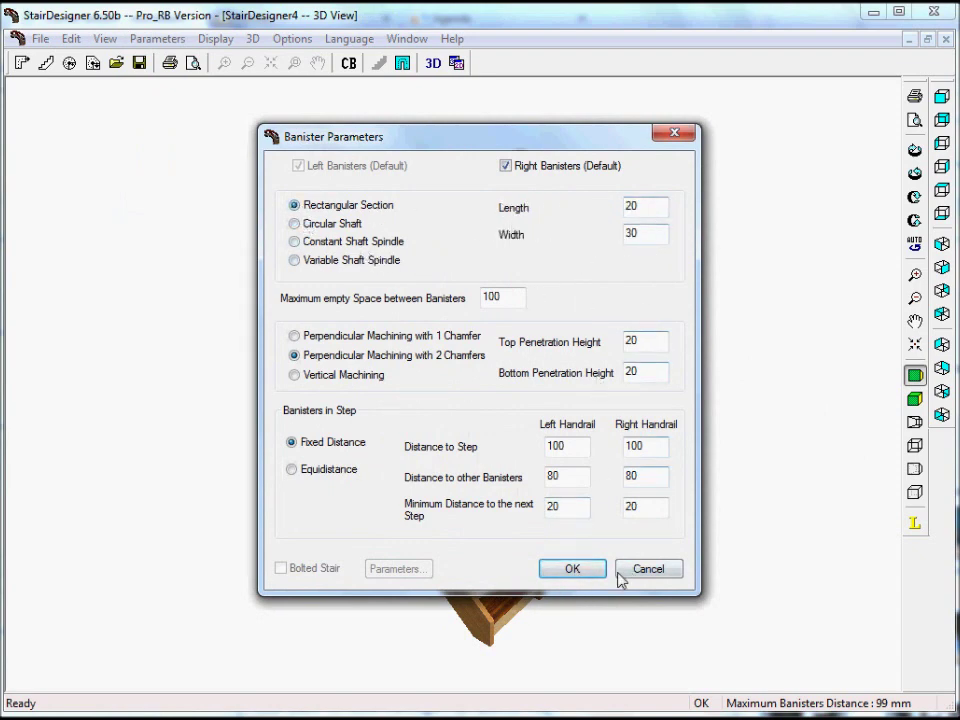
pyautogui.click(579, 571)
pyautogui.moveTo(561, 521); pyautogui.dragTo(504, 450)
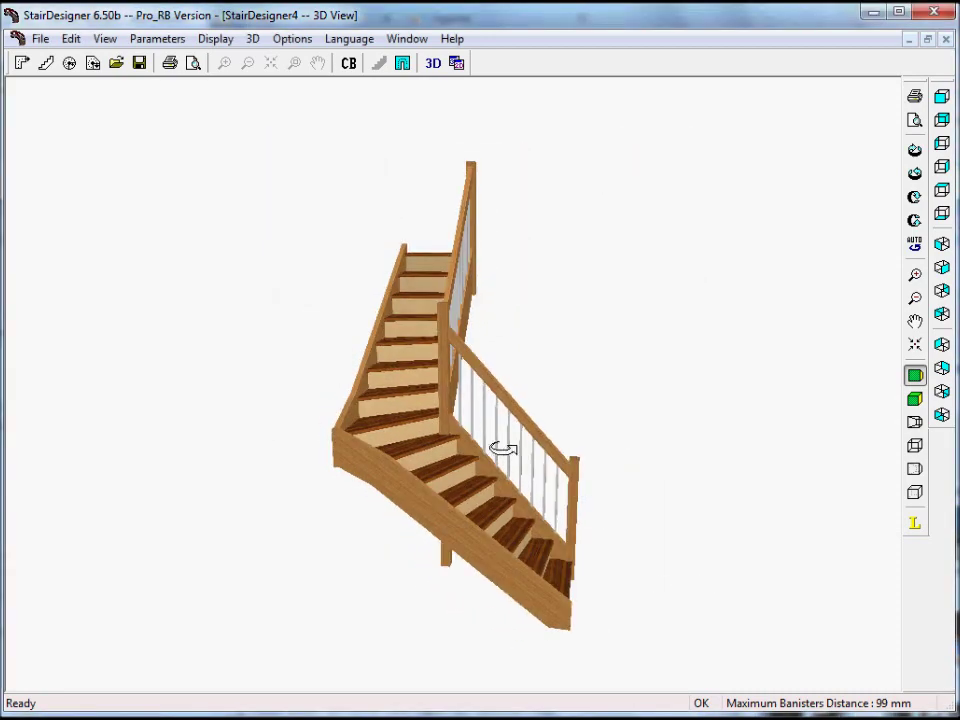
pyautogui.scroll(5, 495, 491)
pyautogui.moveTo(352, 498); pyautogui.dragTo(388, 379)
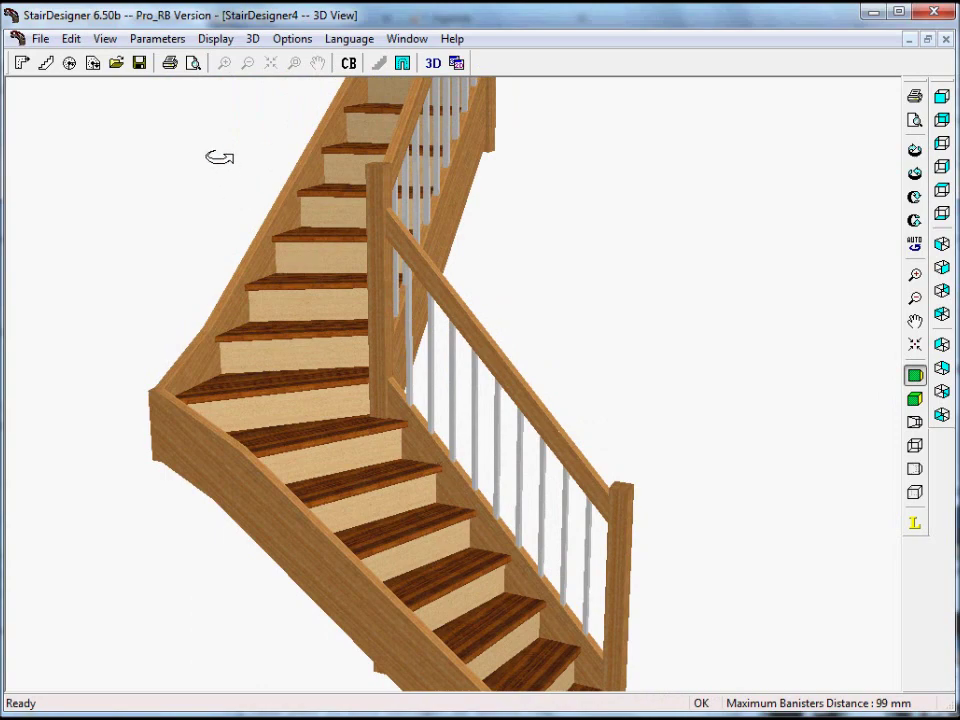
# - Widen the rectangular spindles to a width of 50
pyautogui.click(157, 40)
pyautogui.click(213, 204)
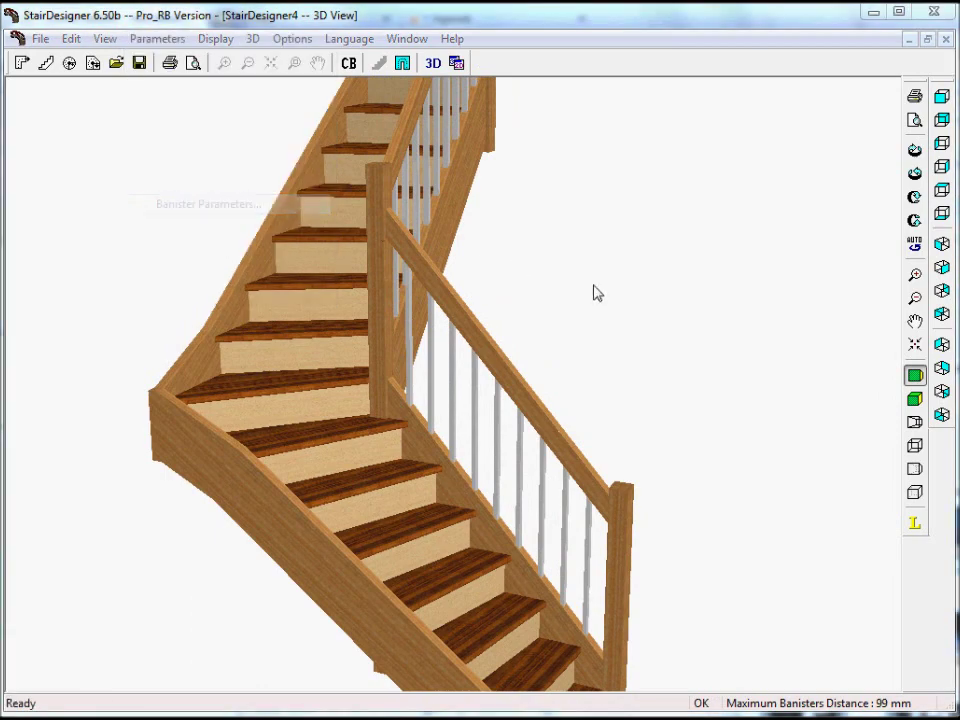
pyautogui.press('Tab')
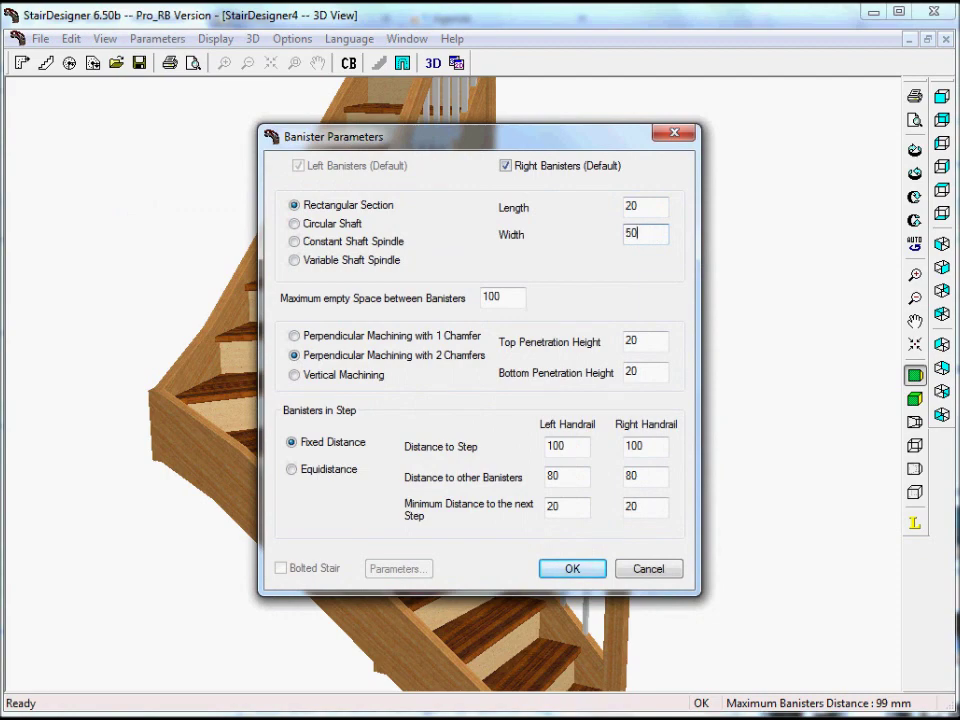
pyautogui.click(591, 568)
pyautogui.moveTo(671, 568); pyautogui.dragTo(701, 514)
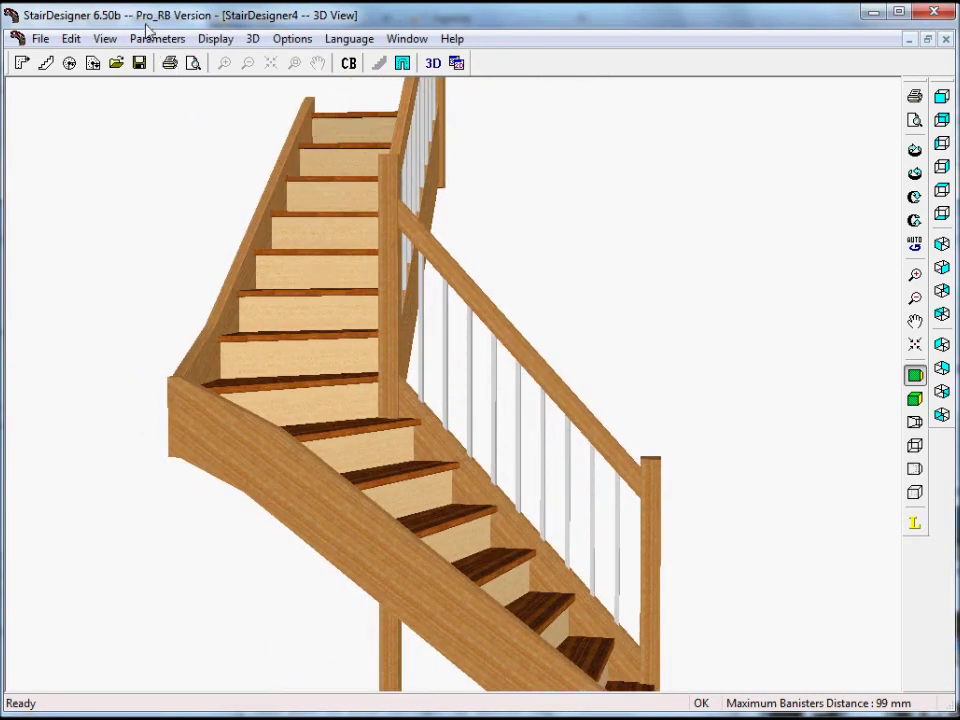
# - Set the spindle Length to 60 and orbit the stair to inspect the new spindles
pyautogui.click(148, 39)
pyautogui.click(240, 203)
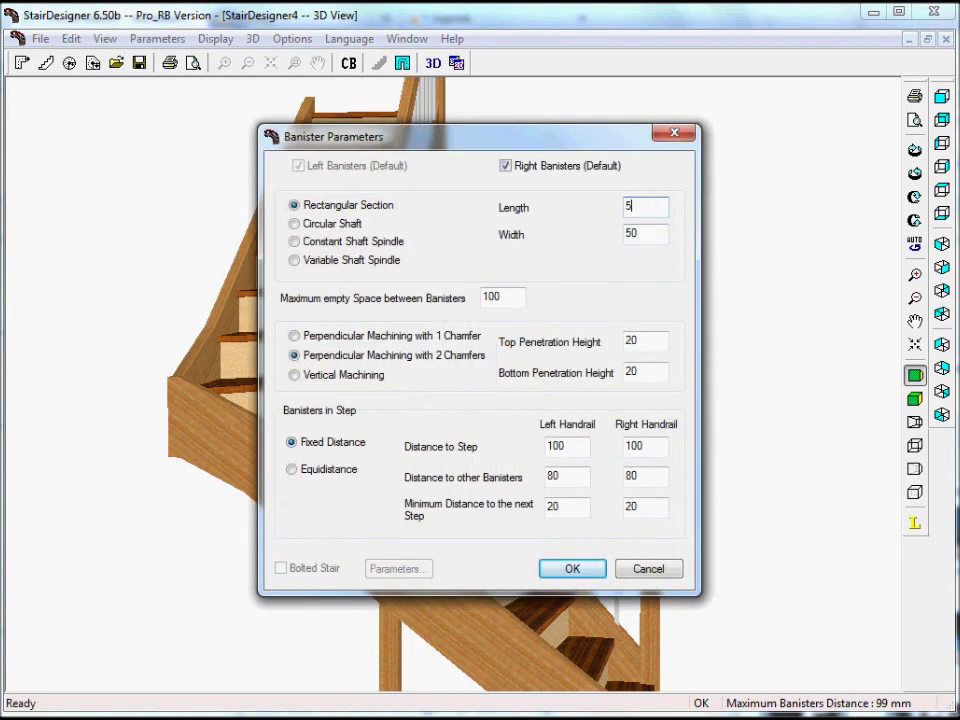
pyautogui.moveTo(650, 240); pyautogui.dragTo(605, 249)
pyautogui.moveTo(645, 213); pyautogui.dragTo(586, 212)
pyautogui.write('60')
pyautogui.click(572, 568)
pyautogui.moveTo(570, 568); pyautogui.dragTo(523, 613)
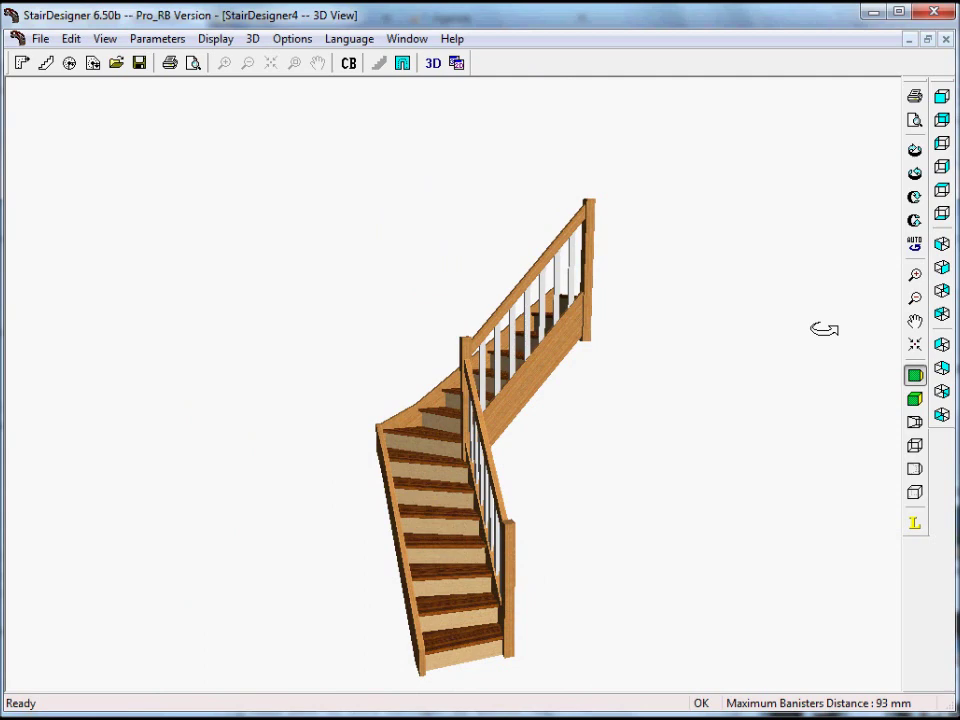
pyautogui.moveTo(763, 399); pyautogui.dragTo(433, 506)
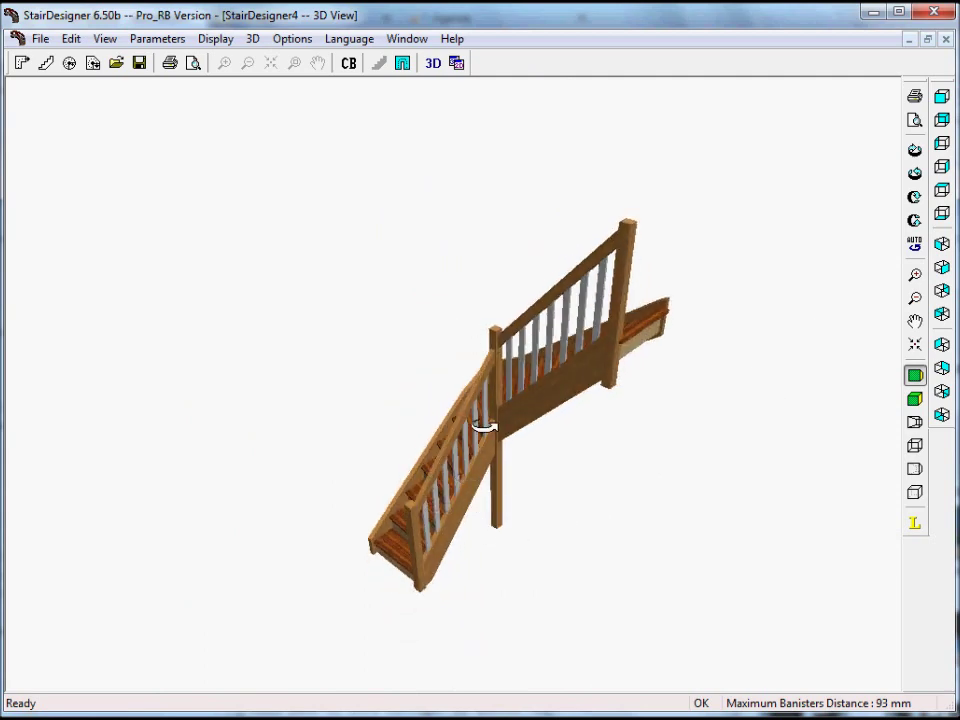
# - Return to the plan and remove corner newel post 2
pyautogui.click(945, 38)
pyautogui.rightClick(489, 368)
pyautogui.click(502, 379)
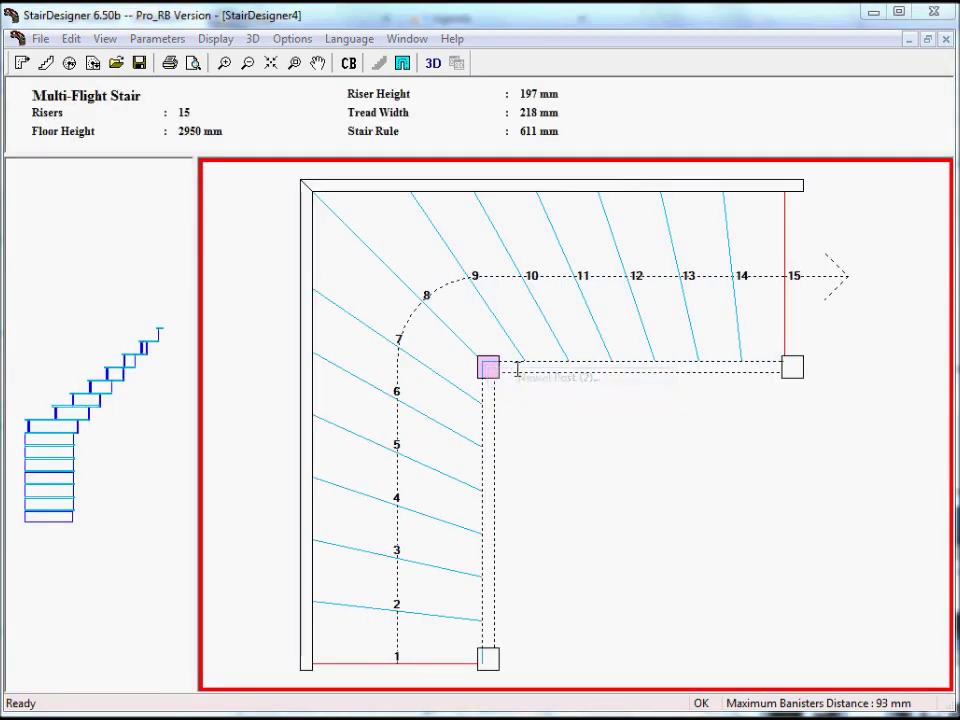
pyautogui.click(459, 145)
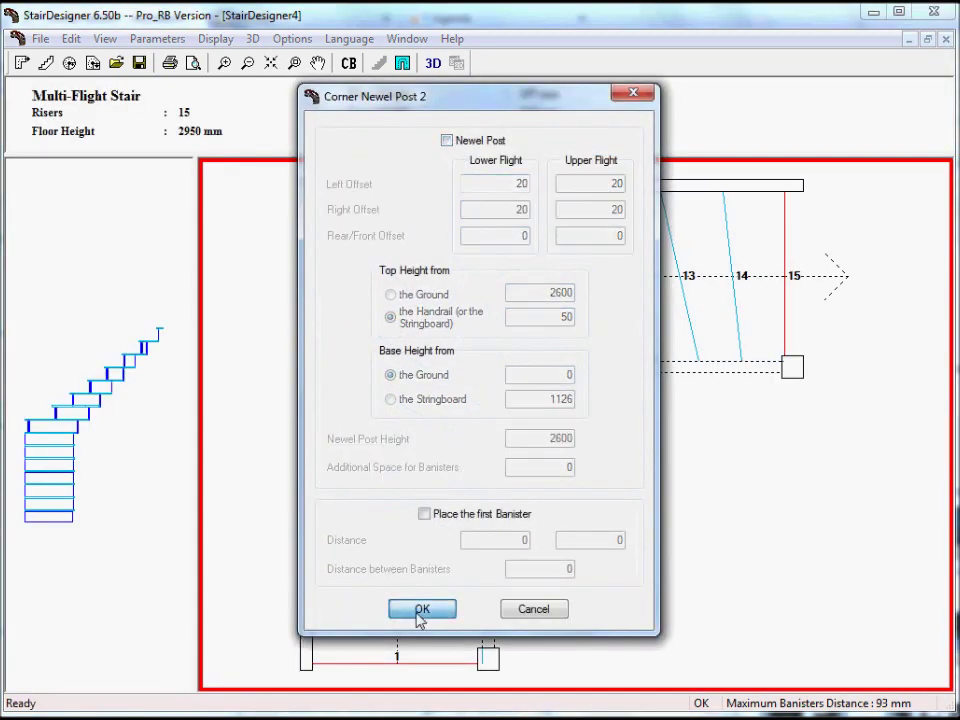
pyautogui.click(421, 610)
# - Join the inner corner with a radius 400 arc and show the 3D model
pyautogui.rightClick(484, 366)
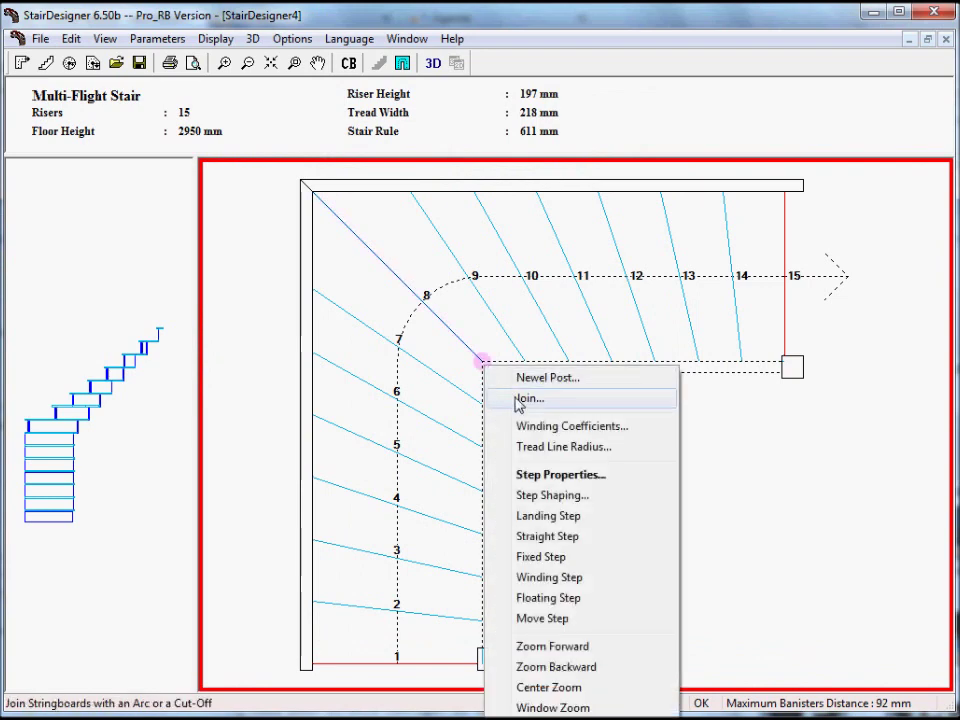
pyautogui.click(497, 397)
pyautogui.click(370, 321)
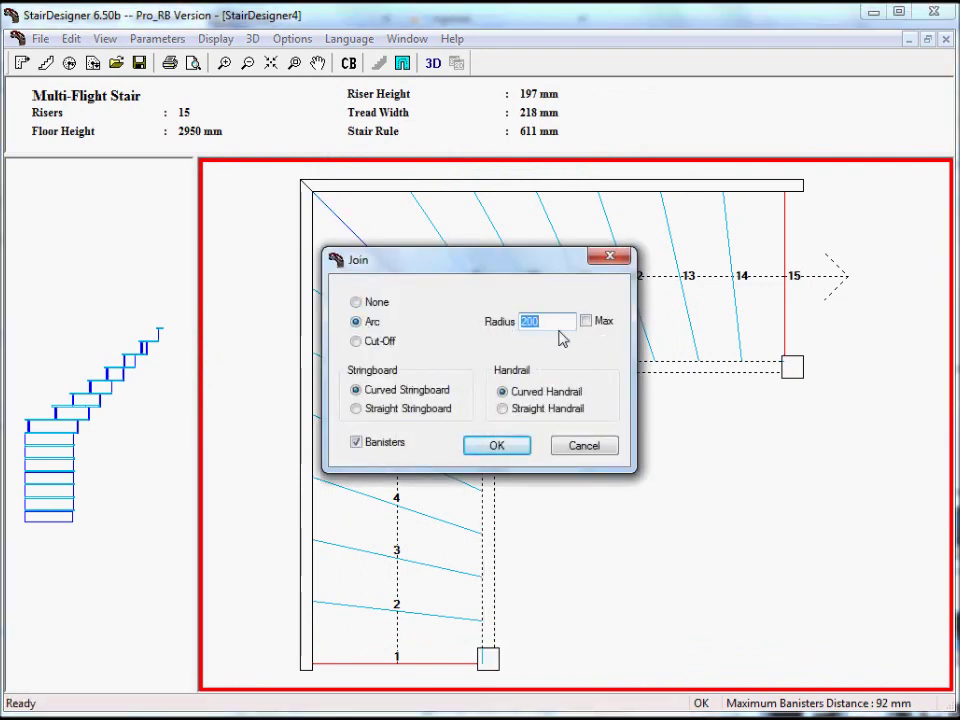
pyautogui.click(516, 448)
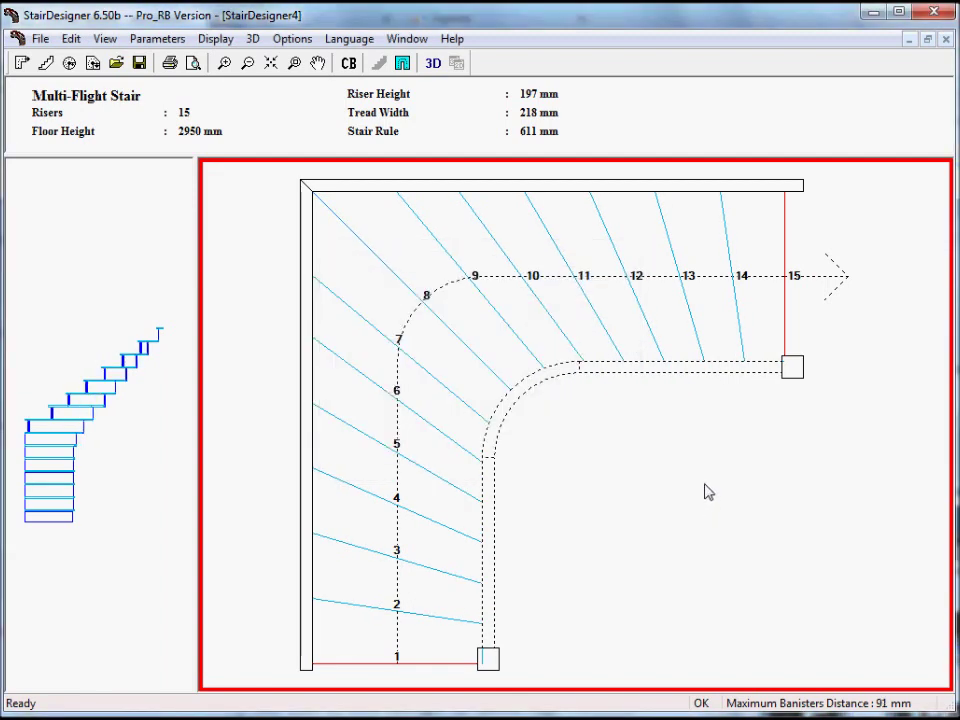
pyautogui.click(433, 62)
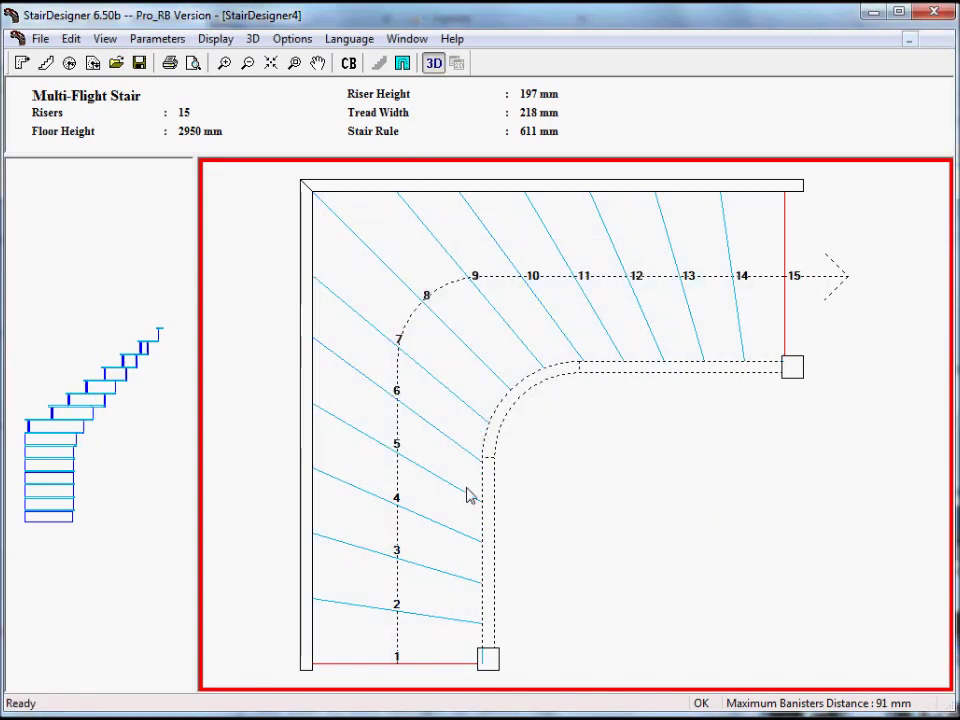
# - Rotate and zoom the 3D stair to inspect the handrail sweeping around the inner corner
pyautogui.moveTo(378, 495); pyautogui.dragTo(541, 585)
pyautogui.scroll(5, 401, 471)
pyautogui.scroll(-5, 656, 529)
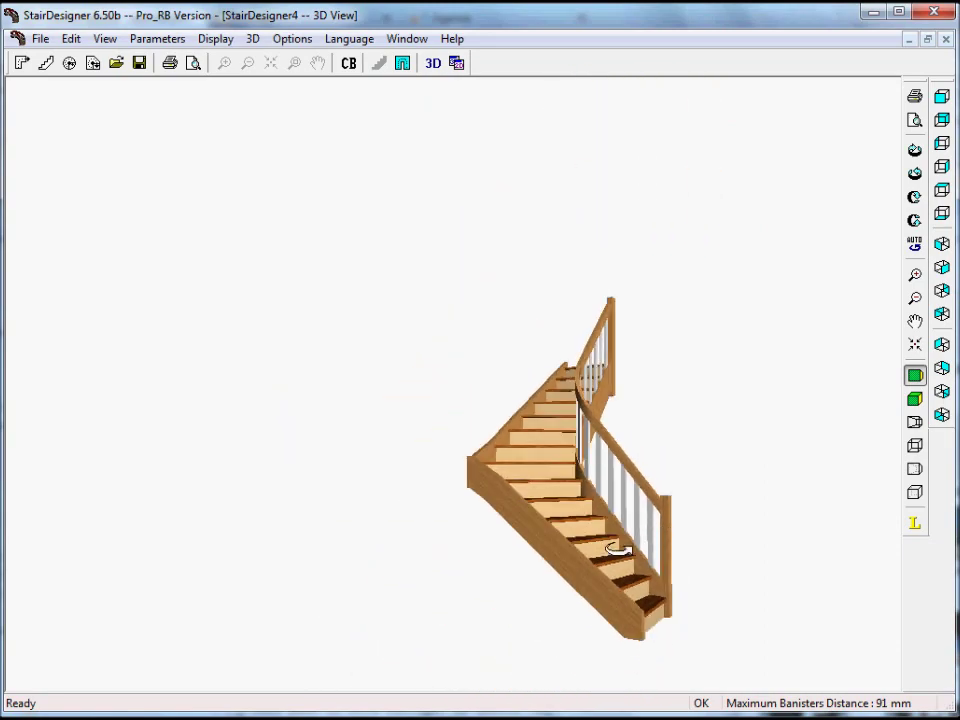
pyautogui.moveTo(619, 553); pyautogui.dragTo(504, 516)
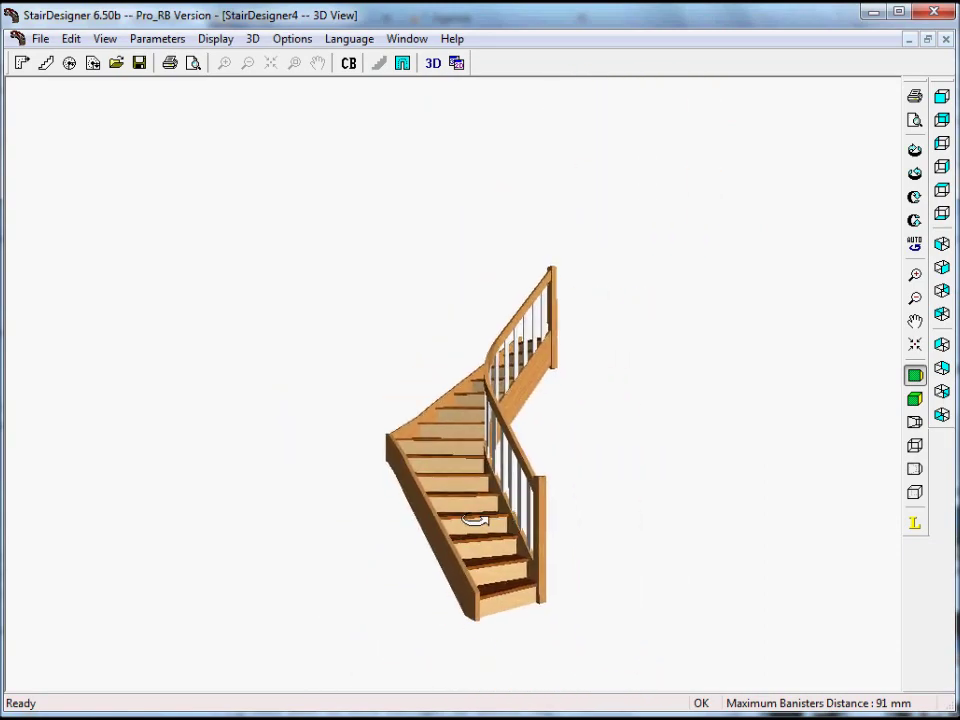
pyautogui.scroll(4, 480, 521)
pyautogui.scroll(-1, 480, 519)
pyautogui.moveTo(480, 519); pyautogui.dragTo(524, 571)
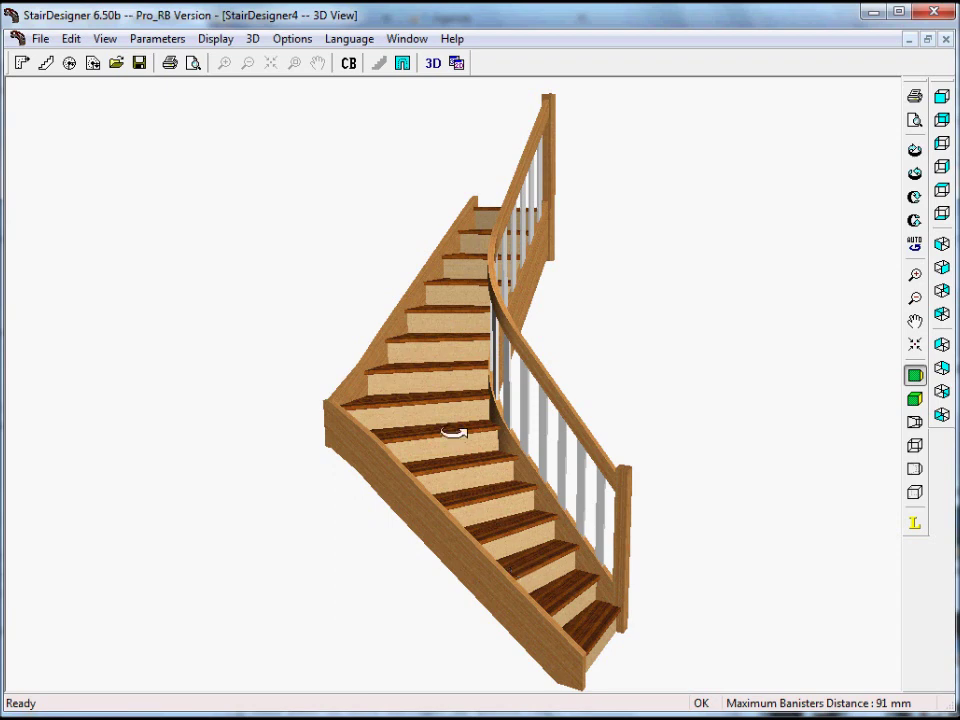
pyautogui.click(42, 40)
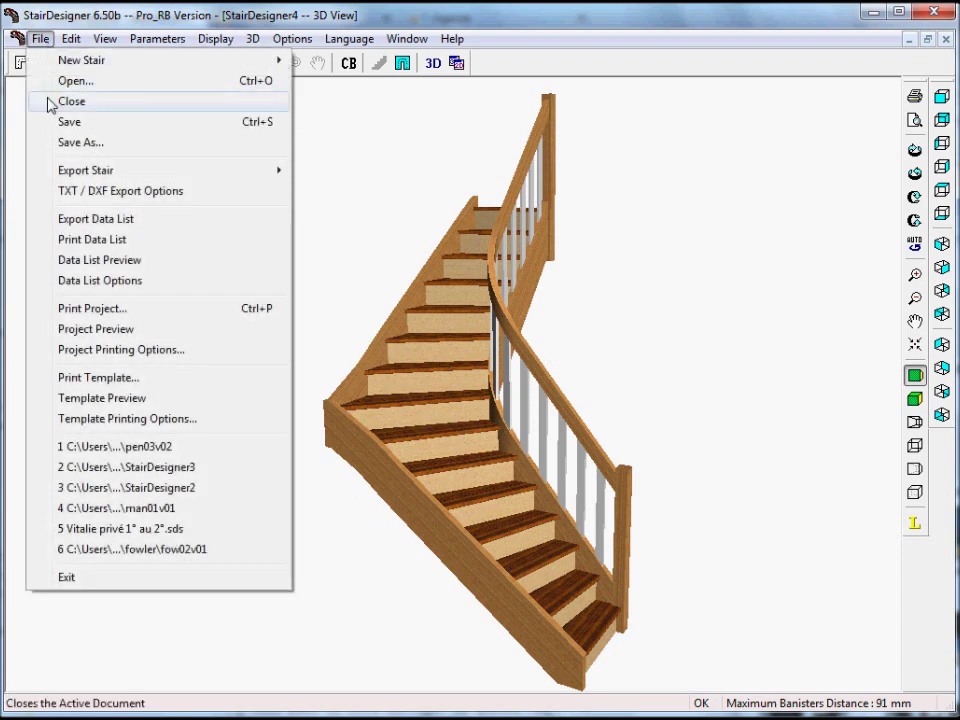
# - Open the Project Preview and switch to an enlarged single-page view
pyautogui.click(112, 334)
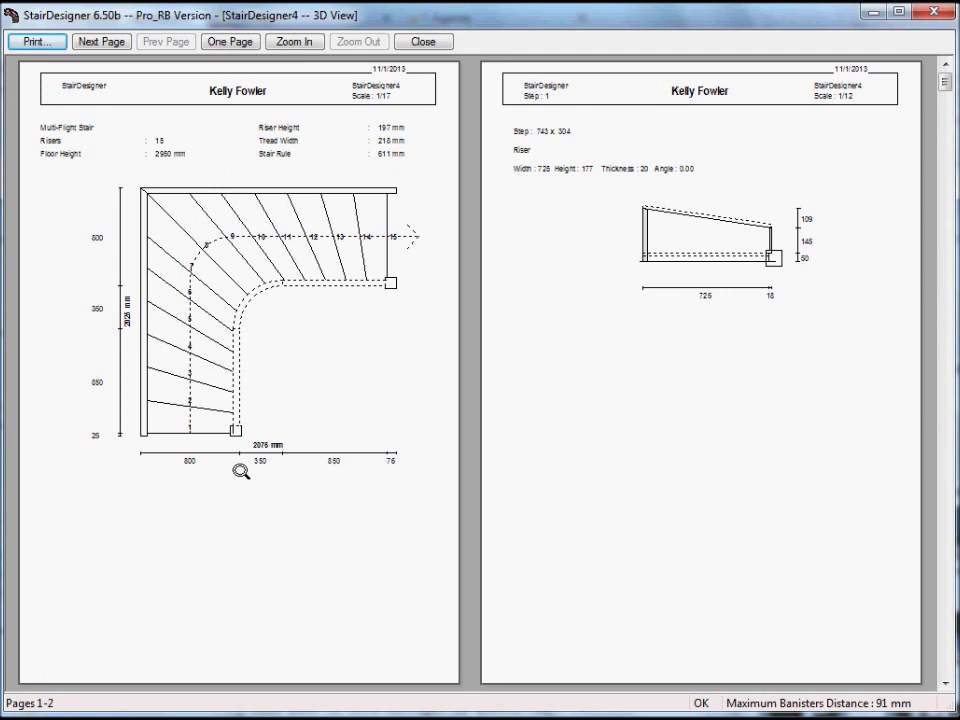
pyautogui.click(92, 43)
pyautogui.click(92, 43)
pyautogui.click(92, 43)
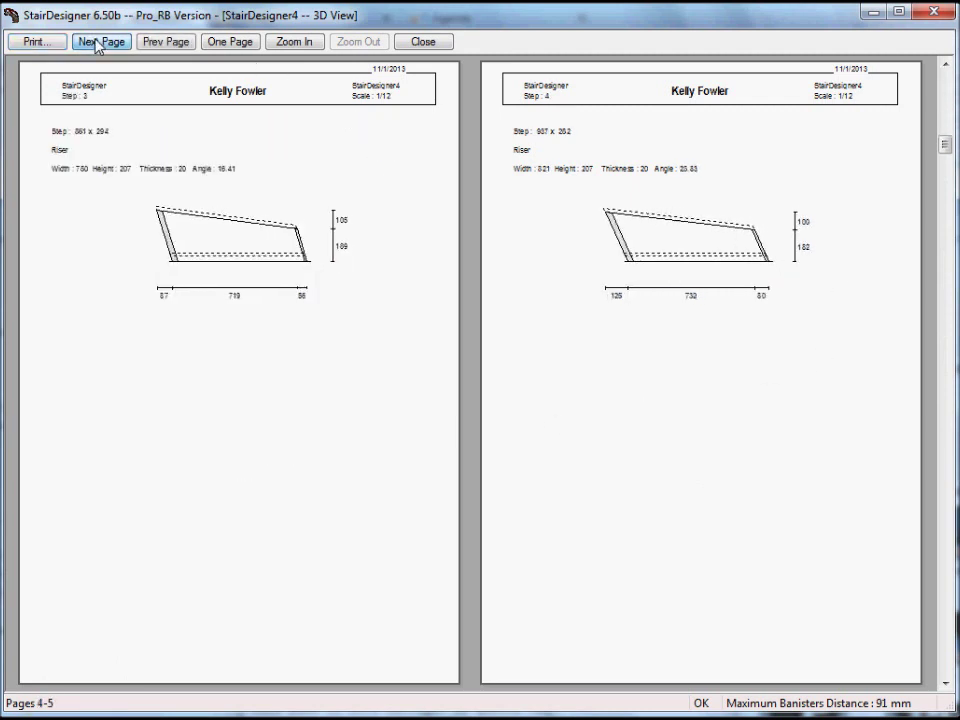
pyautogui.click(325, 250)
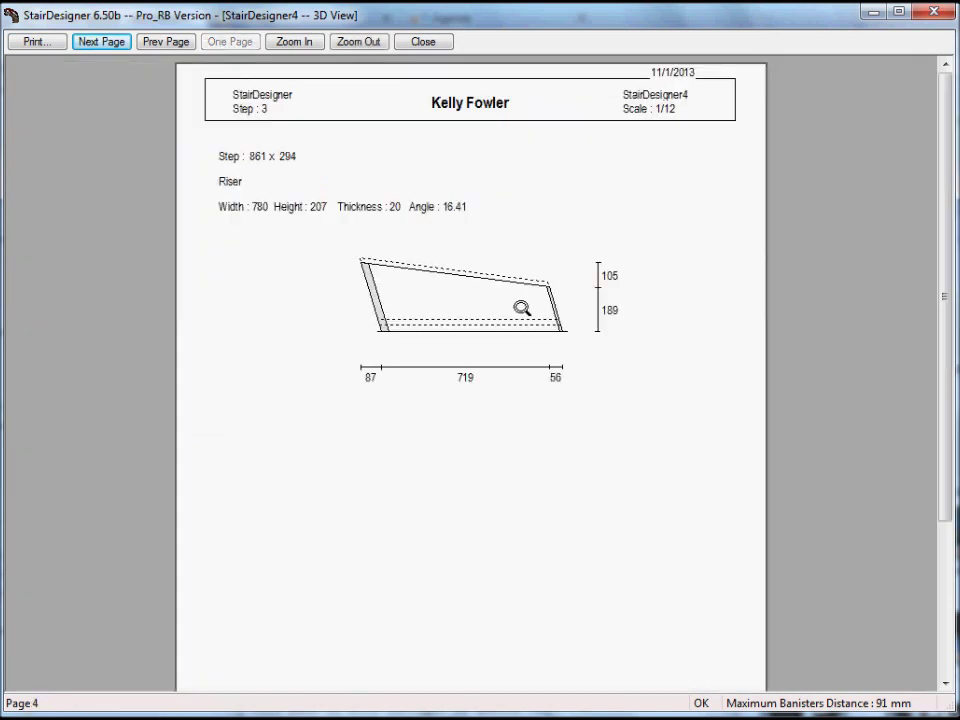
# - Page forward through the step drawing sheets
pyautogui.click(114, 50)
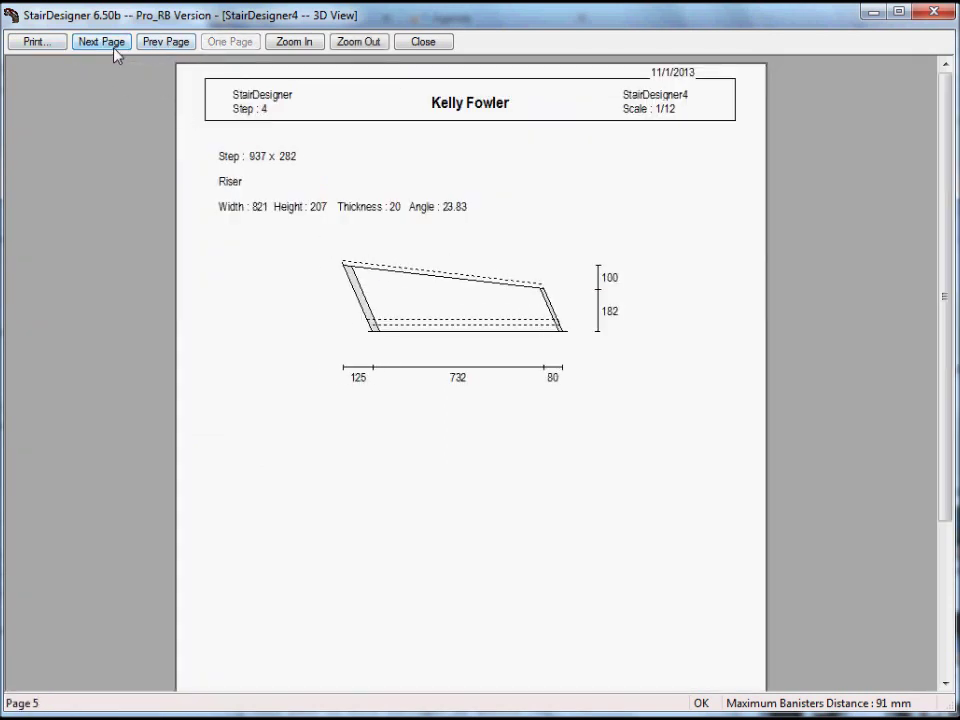
pyautogui.click(114, 51)
pyautogui.click(114, 51)
pyautogui.click(114, 51)
pyautogui.click(114, 51)
pyautogui.click(114, 51)
pyautogui.click(114, 51)
pyautogui.click(114, 51)
pyautogui.click(114, 51)
pyautogui.click(114, 51)
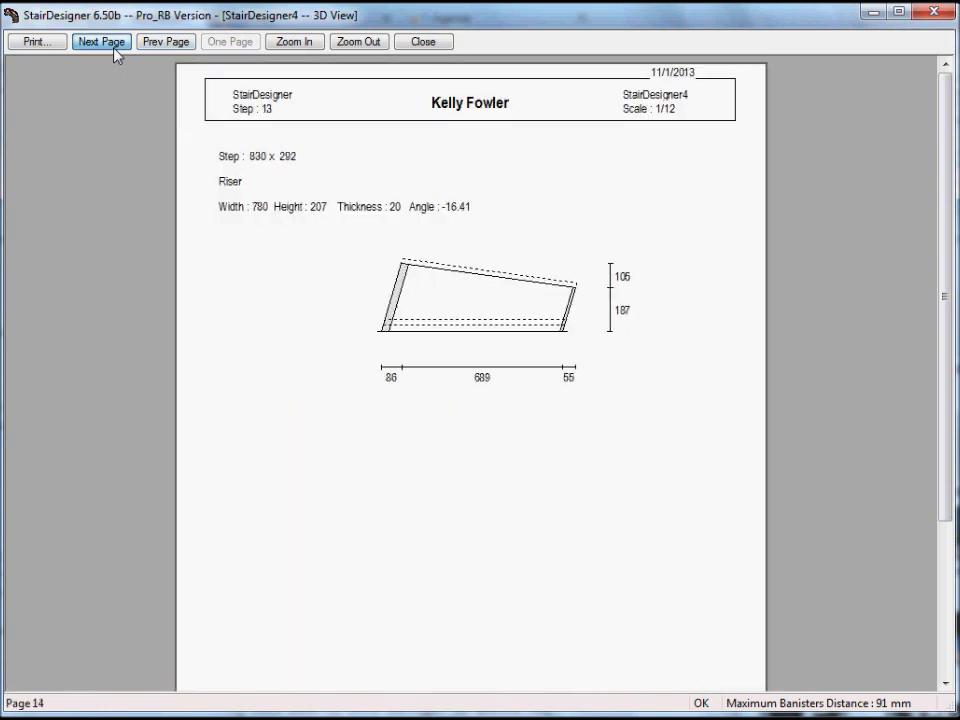
pyautogui.click(114, 51)
pyautogui.click(114, 51)
pyautogui.click(114, 51)
pyautogui.click(114, 51)
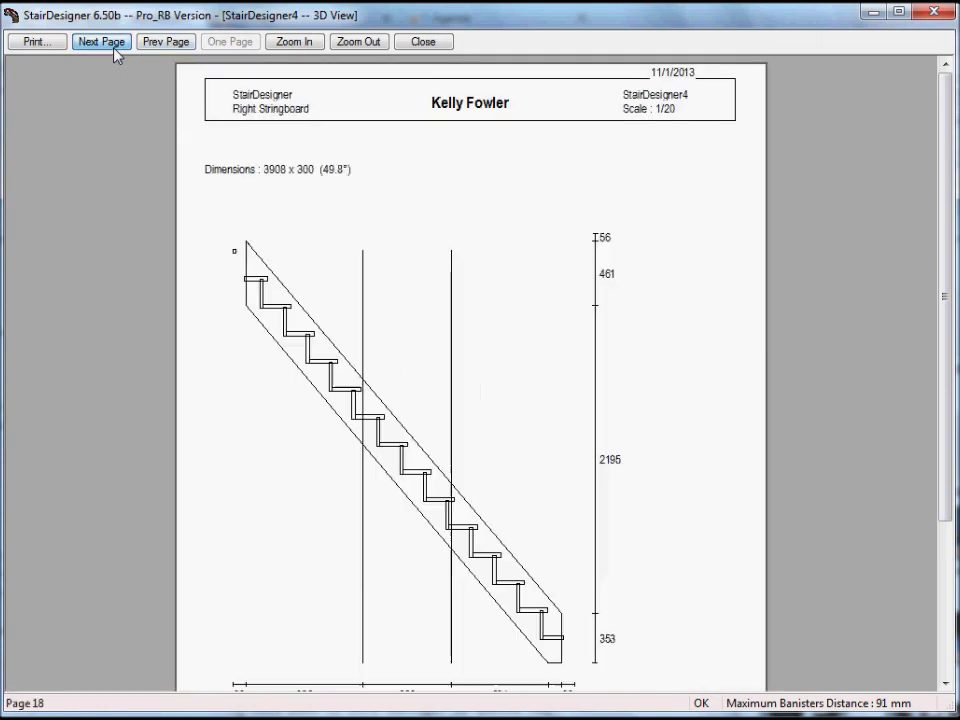
# - Page through the newel post, handrail and banister sheets to the page-28 cutting list
pyautogui.click(114, 51)
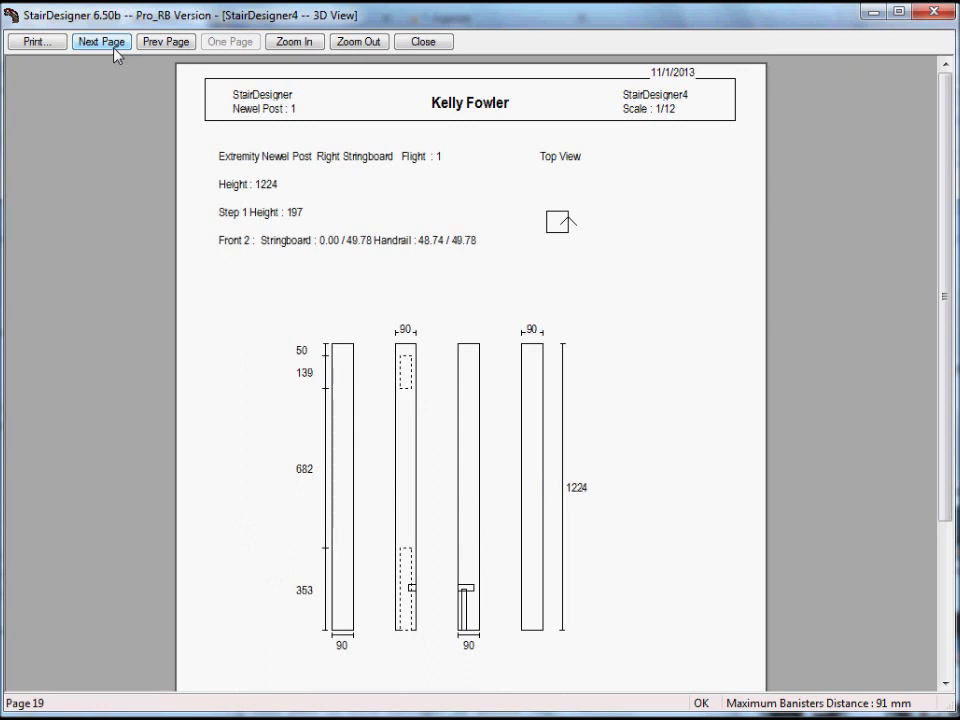
pyautogui.click(114, 51)
pyautogui.click(114, 51)
pyautogui.click(114, 51)
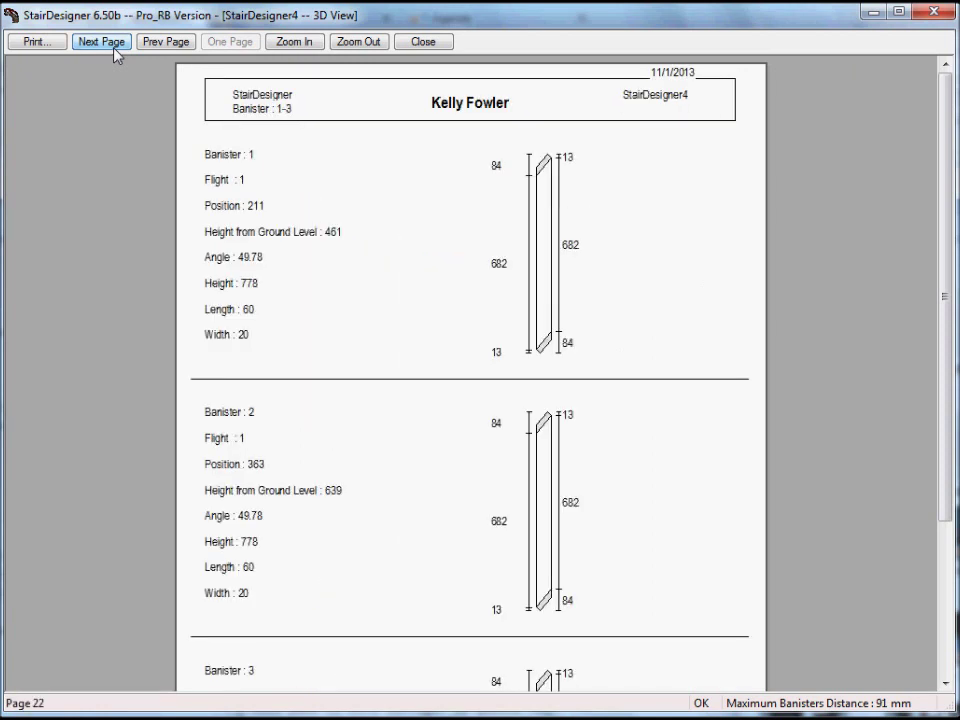
pyautogui.click(114, 51)
pyautogui.click(114, 51)
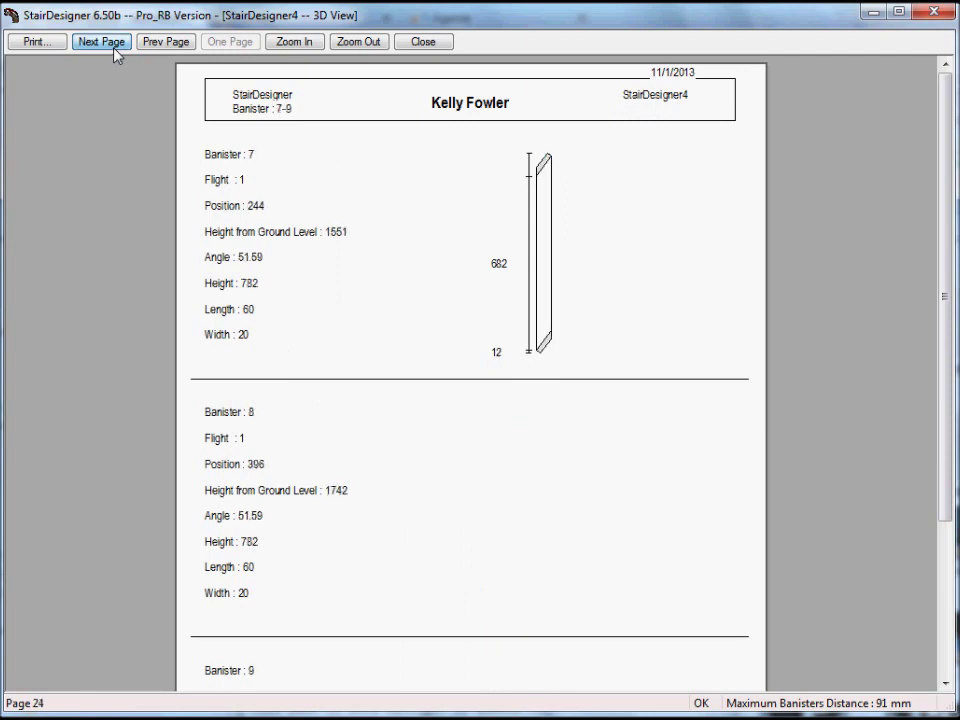
pyautogui.click(114, 51)
pyautogui.click(114, 51)
pyautogui.click(114, 51)
pyautogui.click(114, 51)
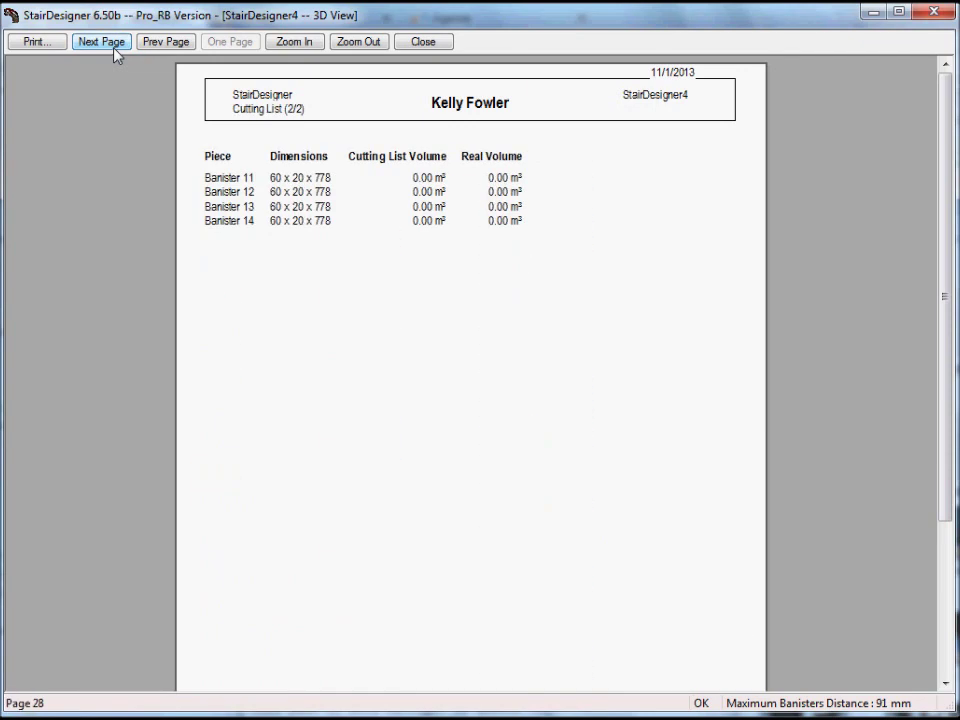
# - Review both cutting list pages and the page-29 summary totalling 0.38 m³, then close the preview
pyautogui.click(152, 43)
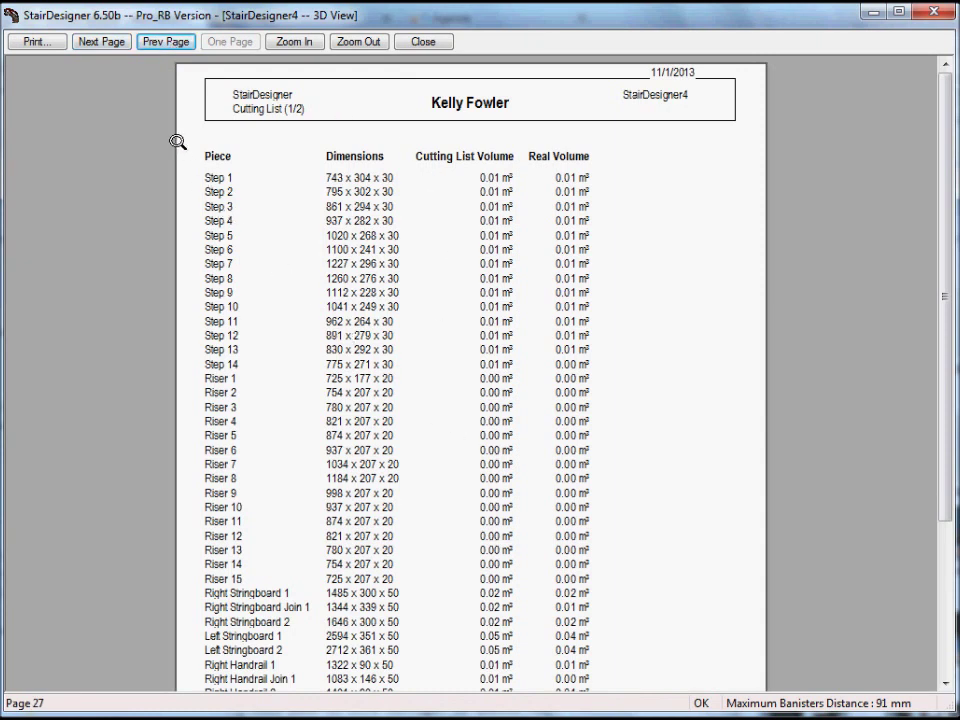
pyautogui.click(106, 43)
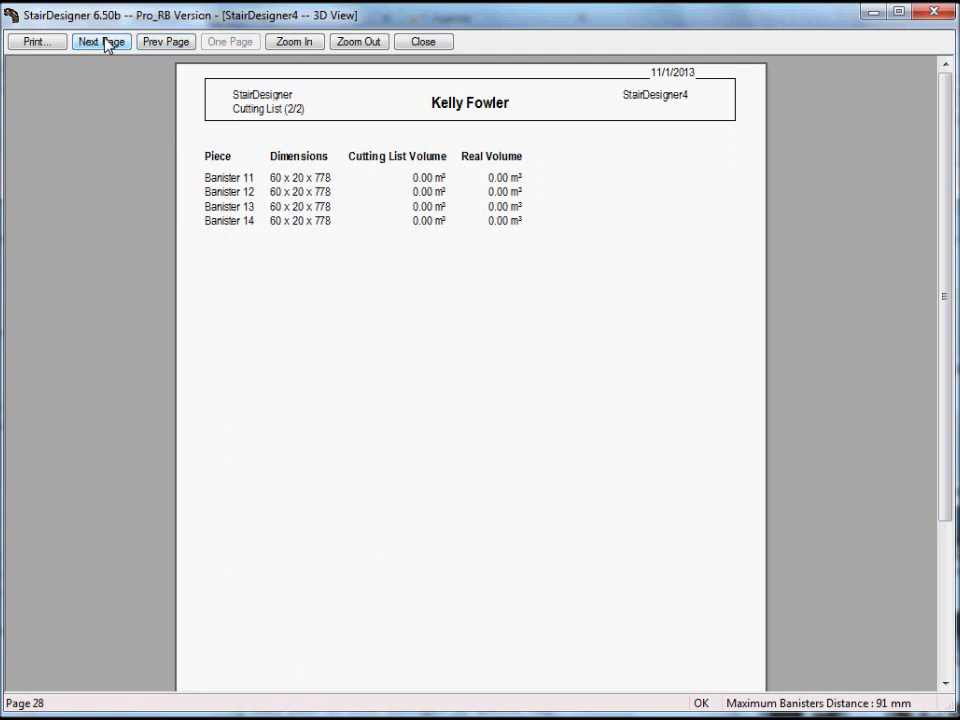
pyautogui.click(106, 43)
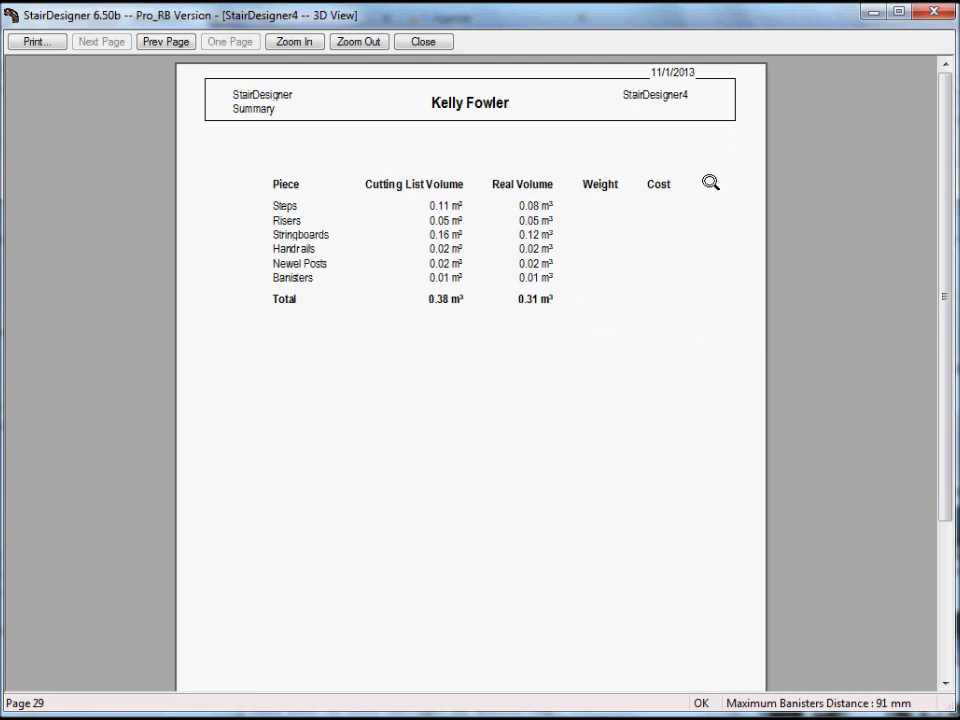
pyautogui.click(435, 45)
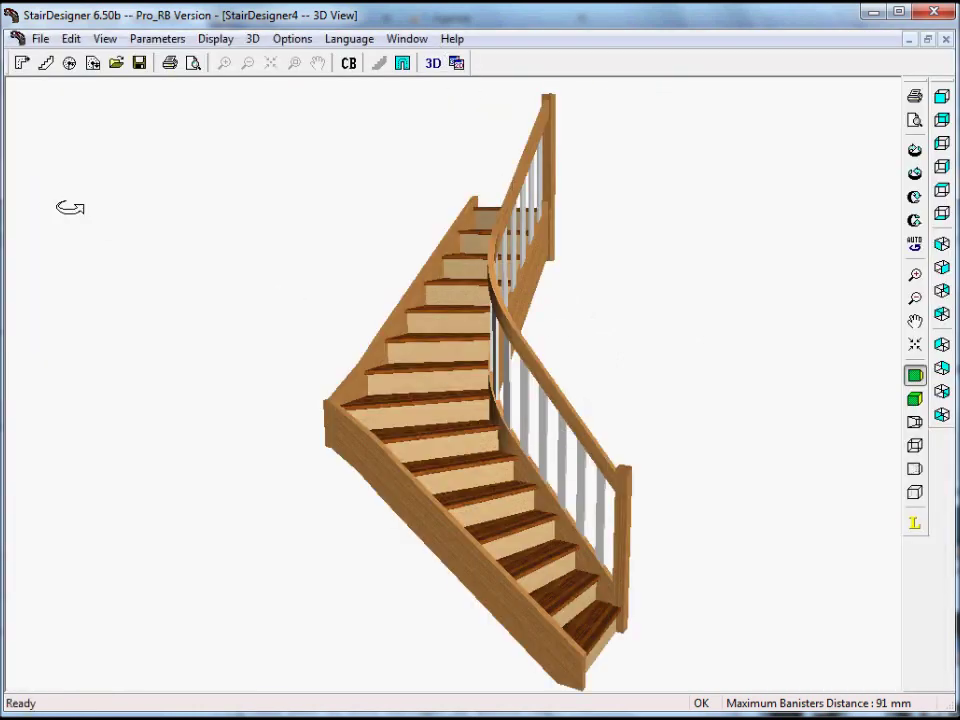
# - View the Export Stair DXF options without exporting, then set the 3D model auto-rotating
pyautogui.click(40, 40)
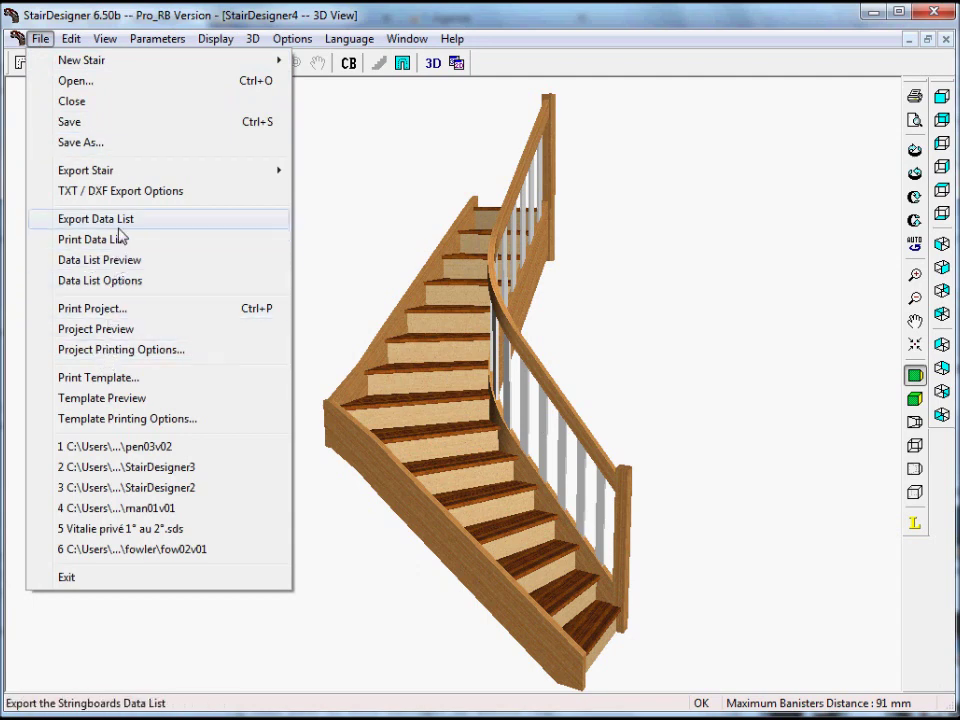
pyautogui.moveTo(123, 180)
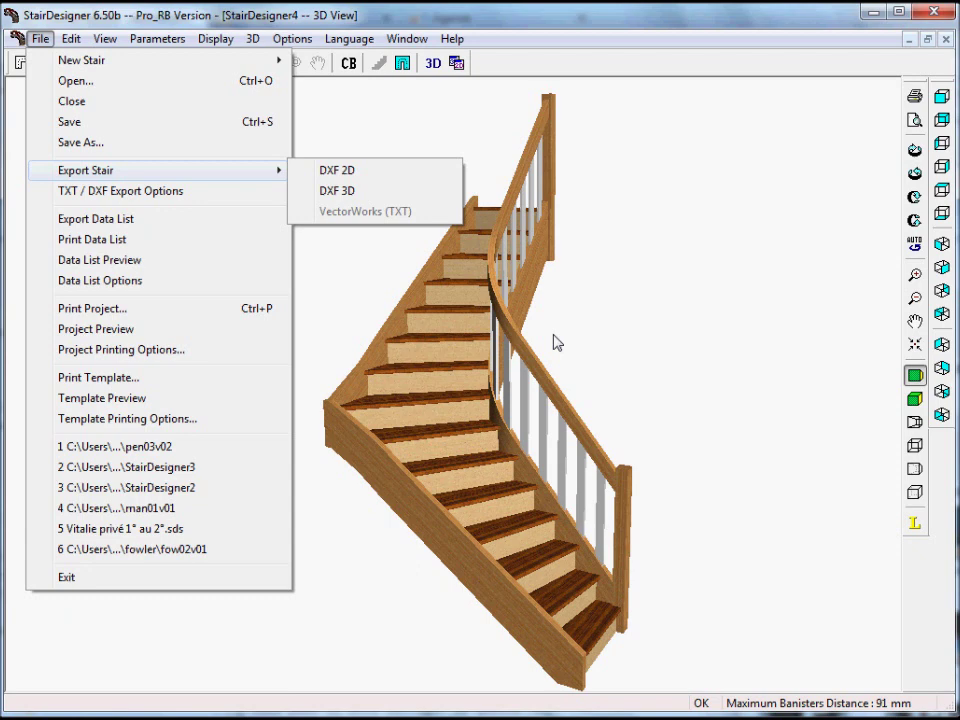
pyautogui.click(666, 326)
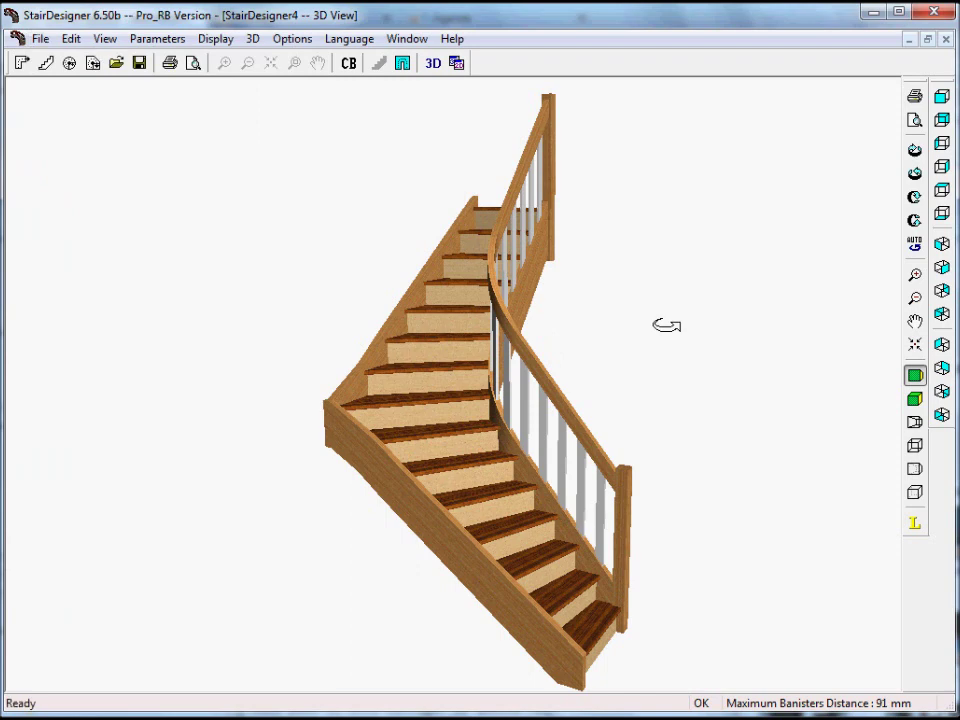
pyautogui.click(915, 245)
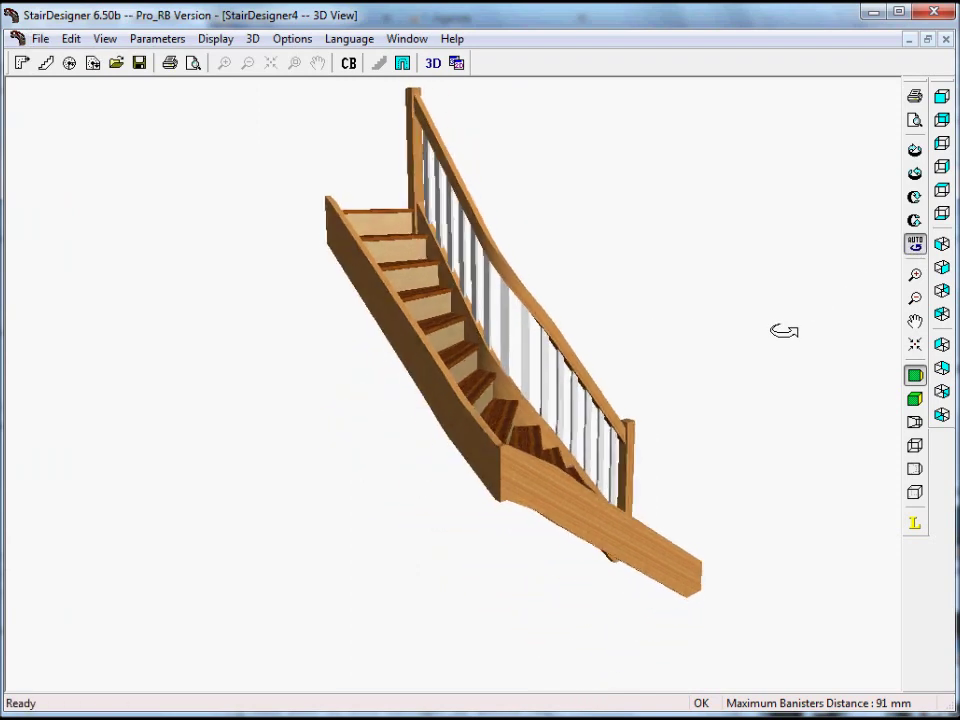